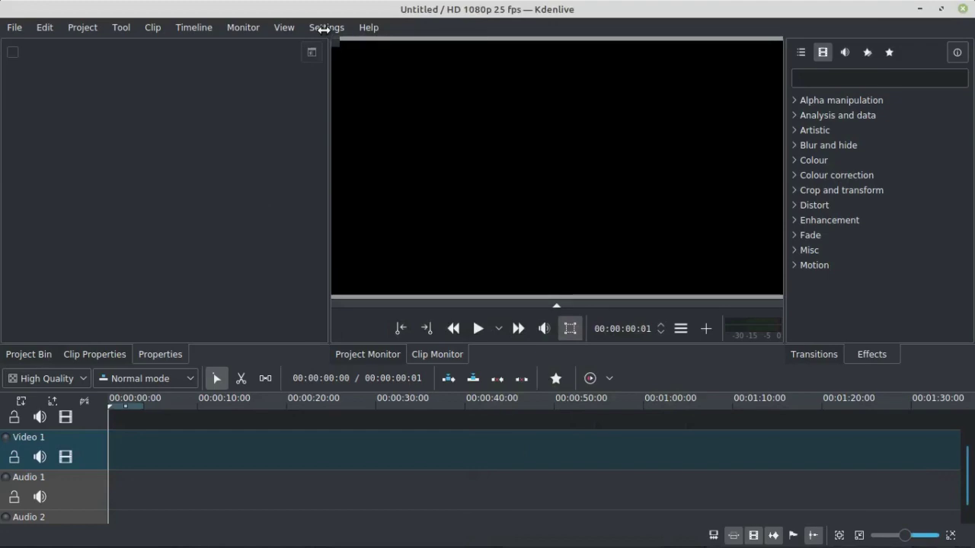
# Check the installed Kdenlive version in the program information.
pyautogui.click(368, 27)
pyautogui.click(404, 138)
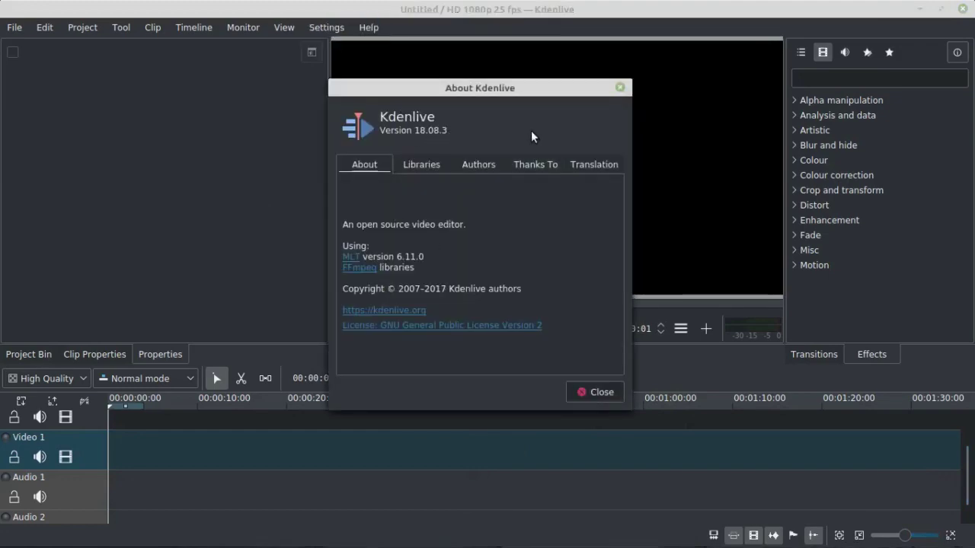
pyautogui.press('Escape')
# Start a new project and choose the HD 720p 50 fps profile.
pyautogui.click(15, 27)
pyautogui.click(27, 43)
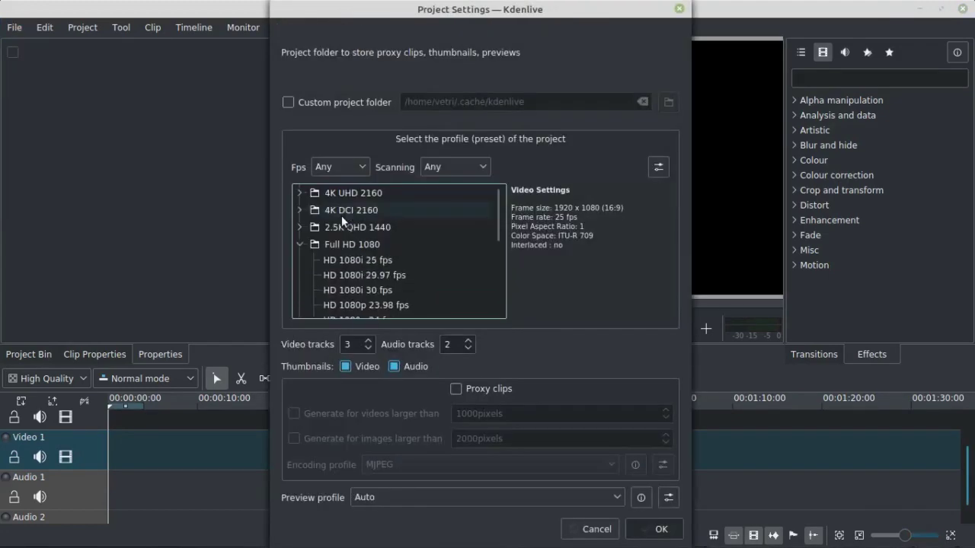
pyautogui.click(299, 243)
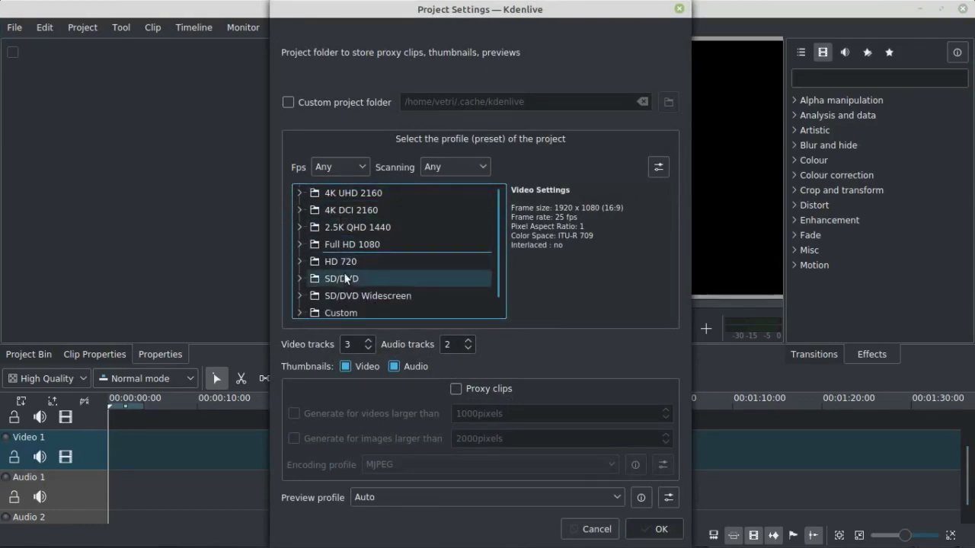
pyautogui.scroll(-1, 335, 244)
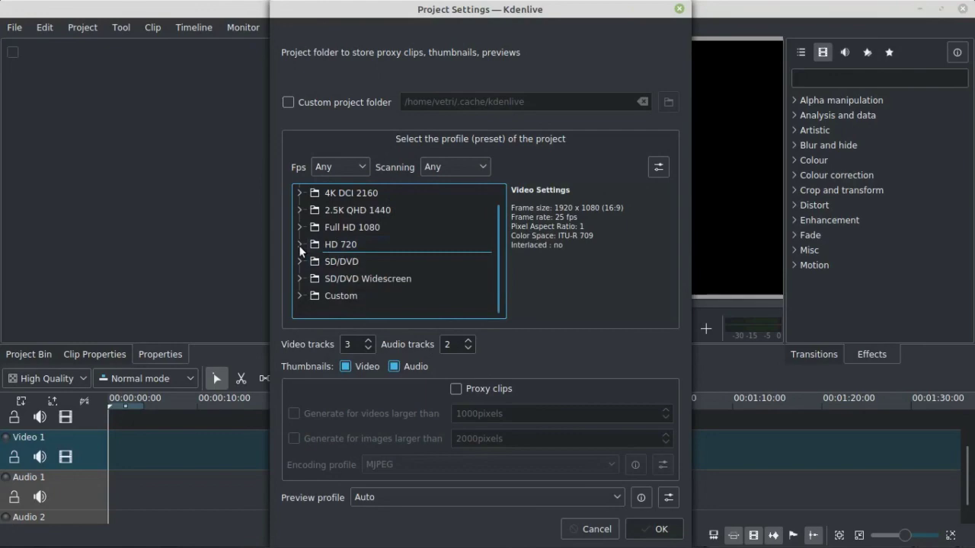
pyautogui.click(298, 245)
pyautogui.scroll(-2, 358, 244)
pyautogui.click(385, 238)
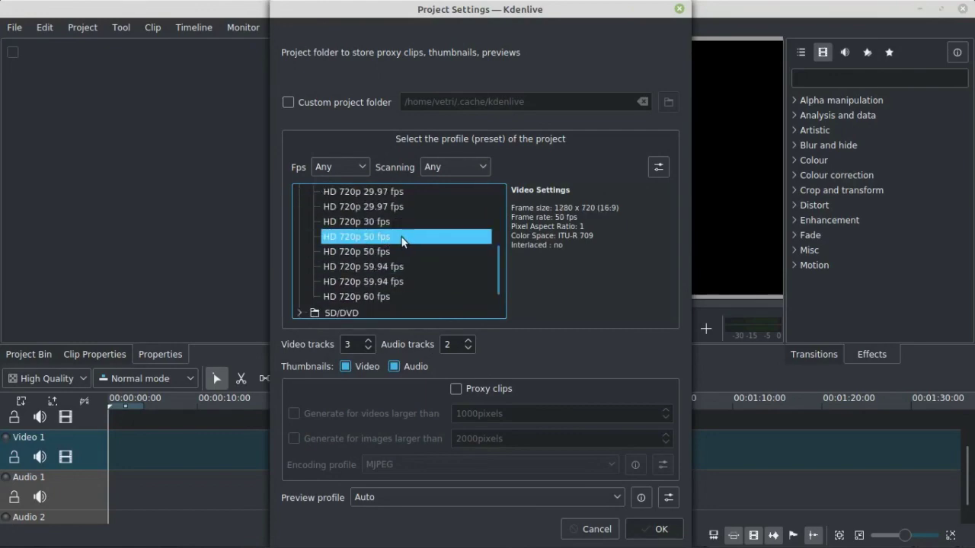
# Set the custom project folder to My Works/Kdenlive/New Folder and create the project with 3 video and 2 audio tracks.
pyautogui.click(353, 103)
pyautogui.click(668, 101)
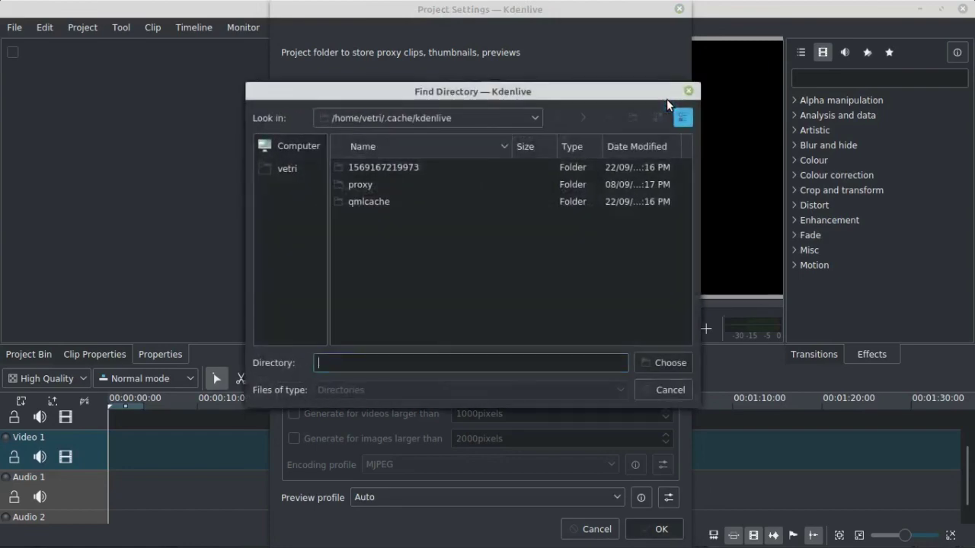
pyautogui.click(667, 363)
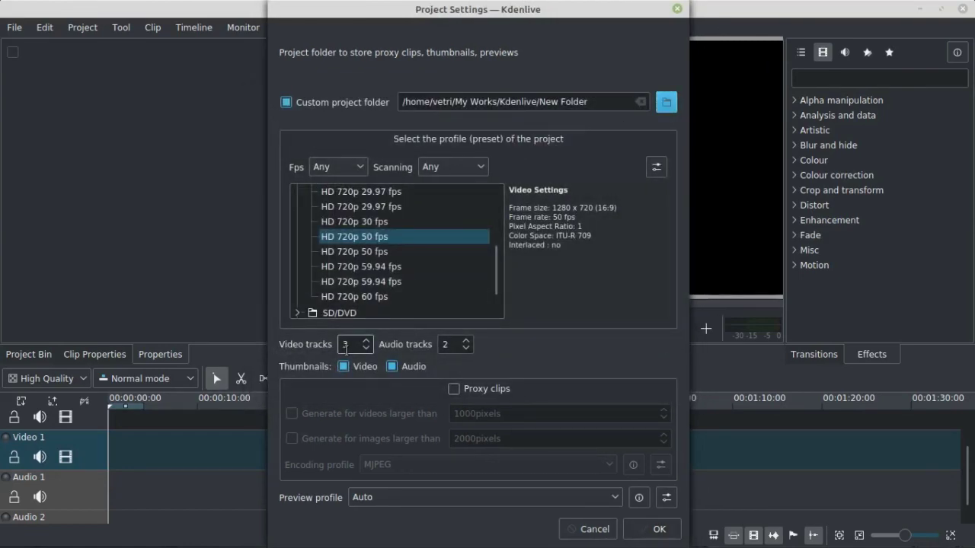
pyautogui.click(446, 344)
pyautogui.click(358, 345)
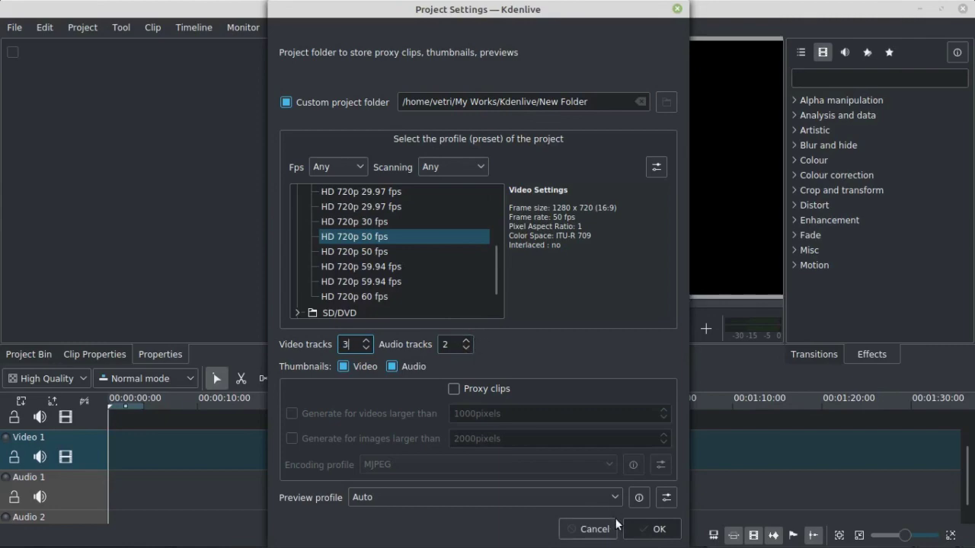
pyautogui.click(643, 529)
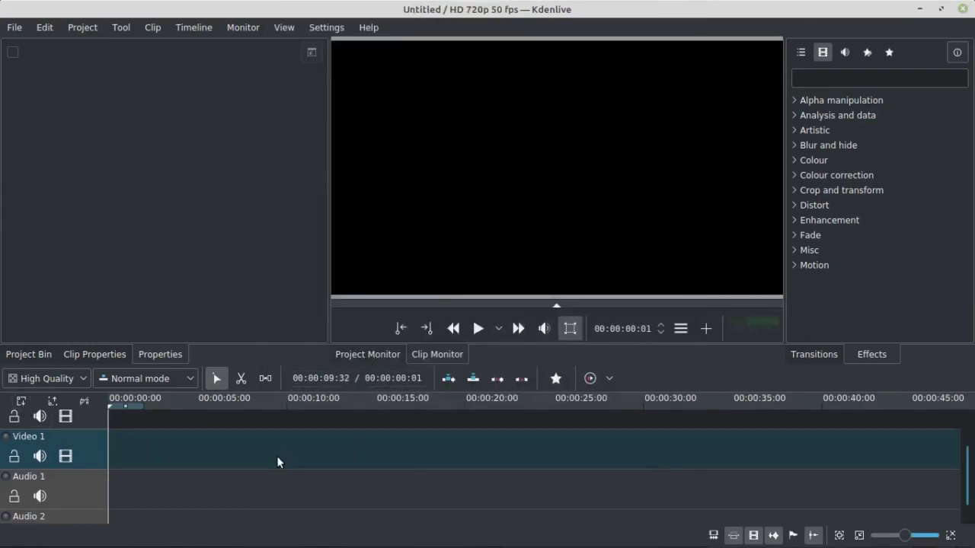
# Import 0104.jpg, 0127.jpg and 0145.jpg from the file manager's Pictures/Actress folder into the project bin.
pyautogui.click(27, 352)
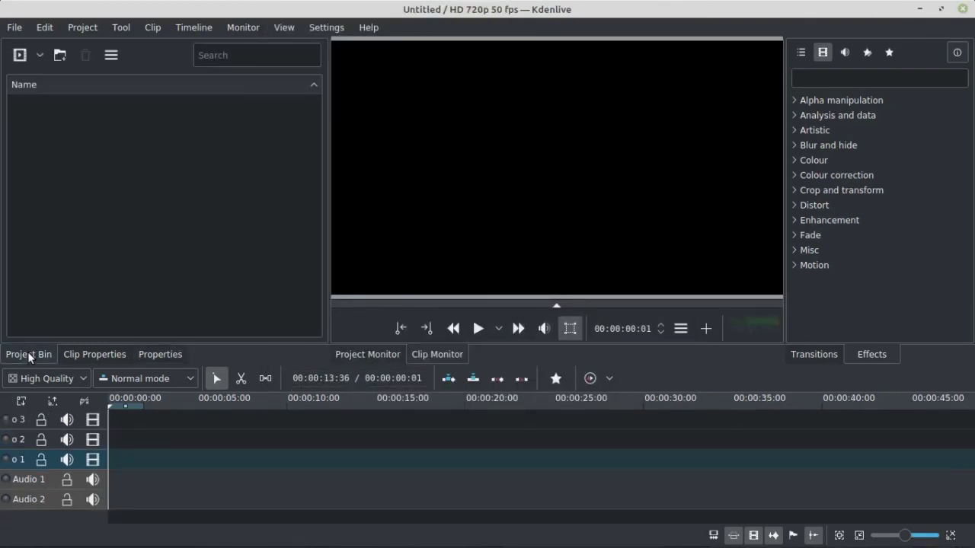
pyautogui.rightClick(117, 161)
pyautogui.click(1, 179)
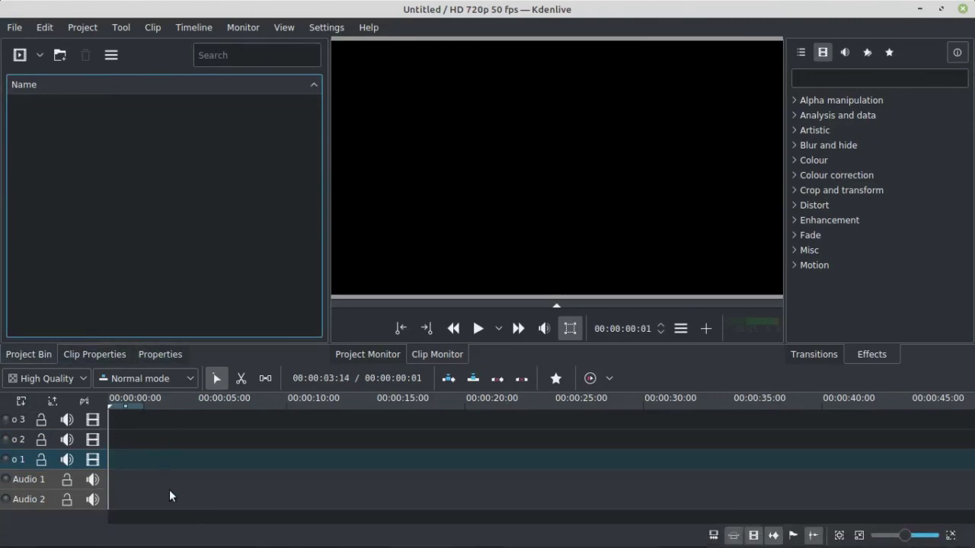
pyautogui.click(83, 537)
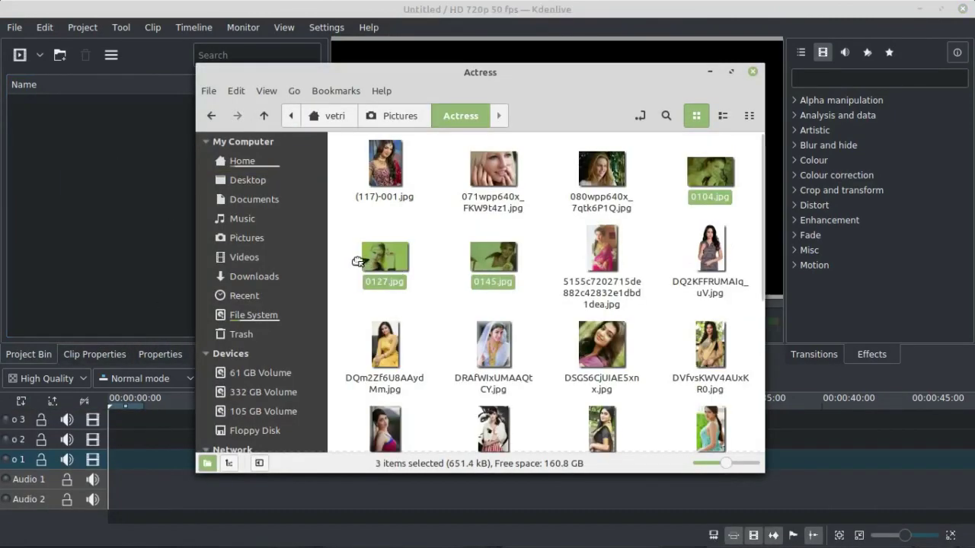
pyautogui.moveTo(357, 262); pyautogui.dragTo(96, 225)
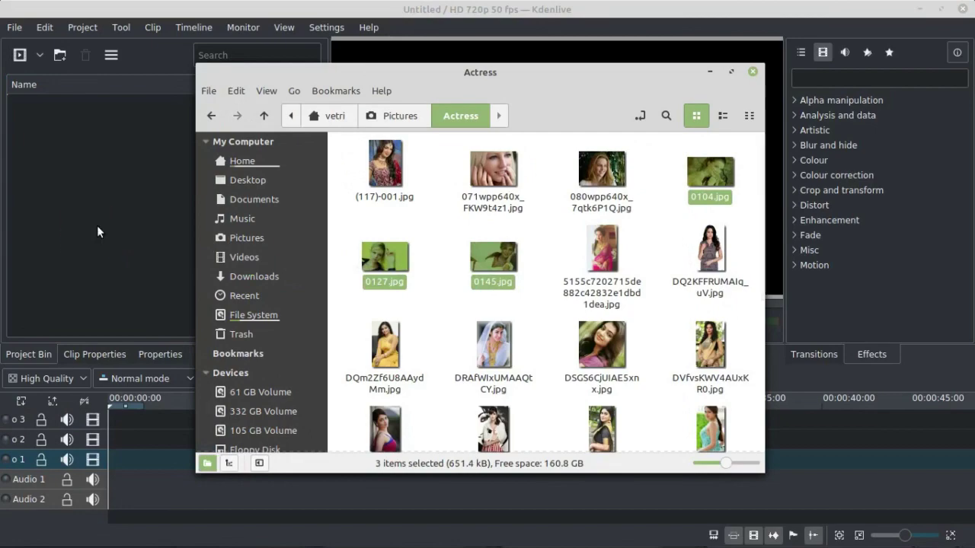
# Place the three imported images one after another at the start of the Video 1 track.
pyautogui.moveTo(195, 251); pyautogui.dragTo(112, 456)
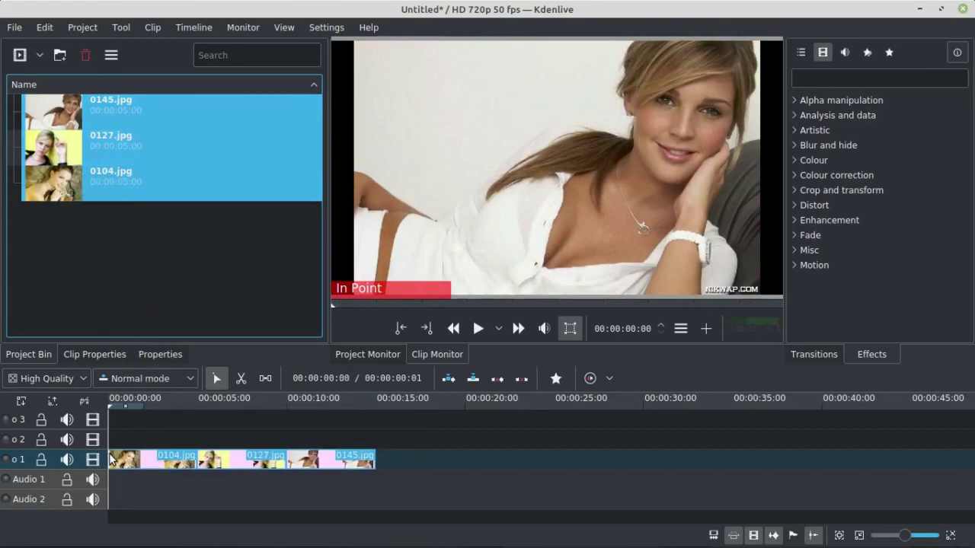
pyautogui.moveTo(904, 535)
pyautogui.mouseDown()
pyautogui.moveTo(922, 536)
pyautogui.moveTo(904, 536)
pyautogui.moveTo(913, 537)
pyautogui.mouseUp()
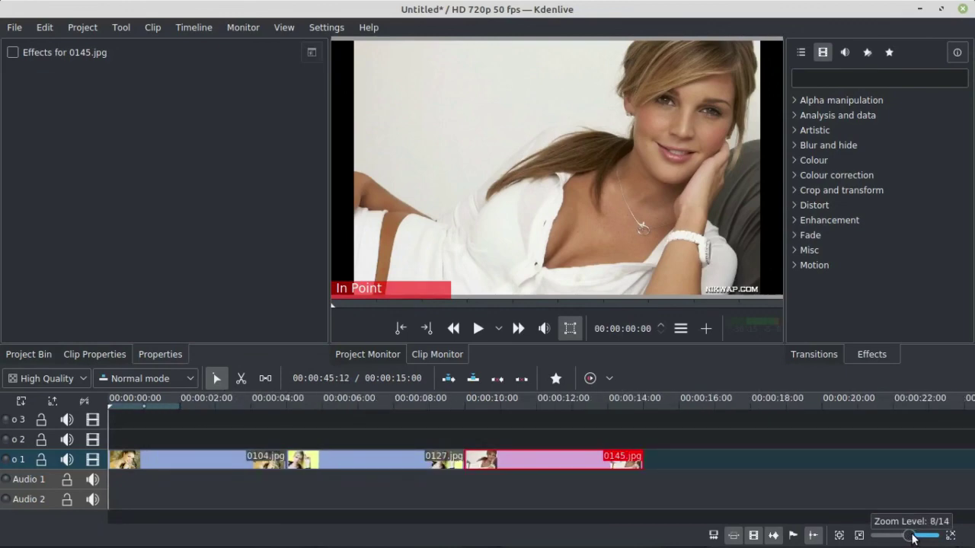
# Play the timeline to preview the plain cuts between the three images.
pyautogui.press('space')
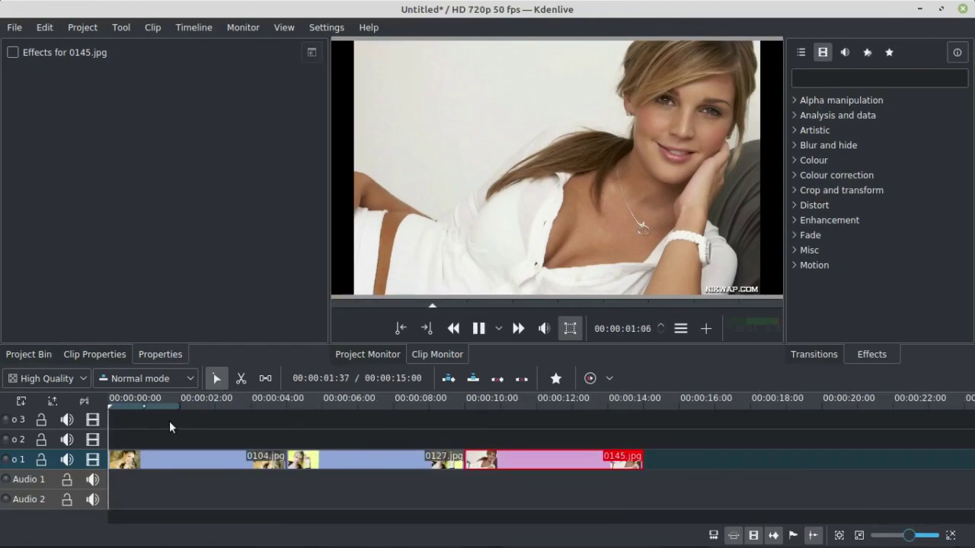
pyautogui.click(169, 421)
pyautogui.press('space')
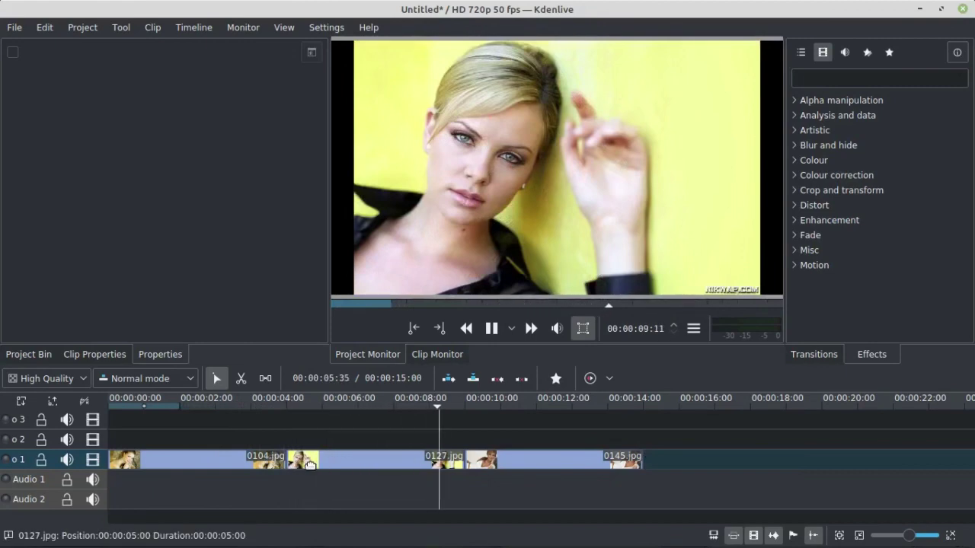
pyautogui.click(265, 457)
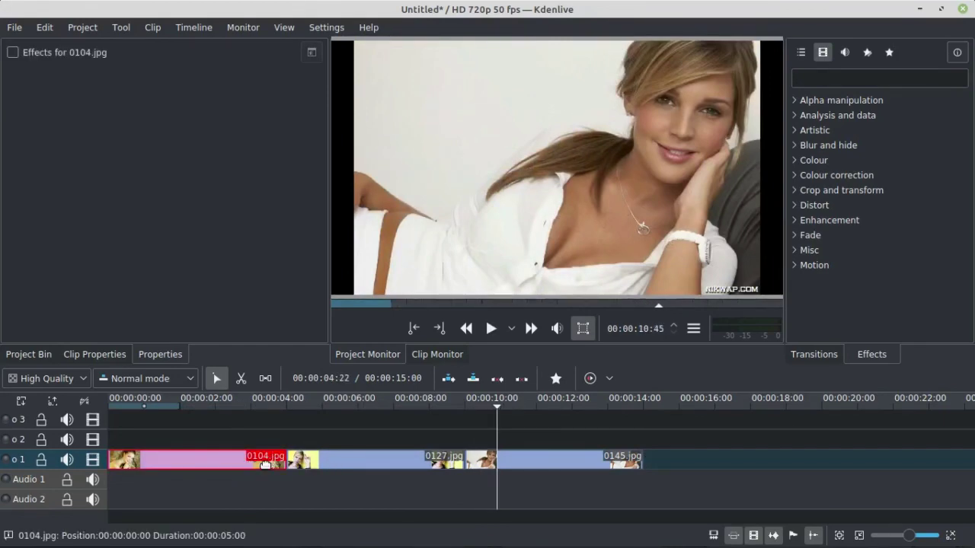
pyautogui.click(230, 460)
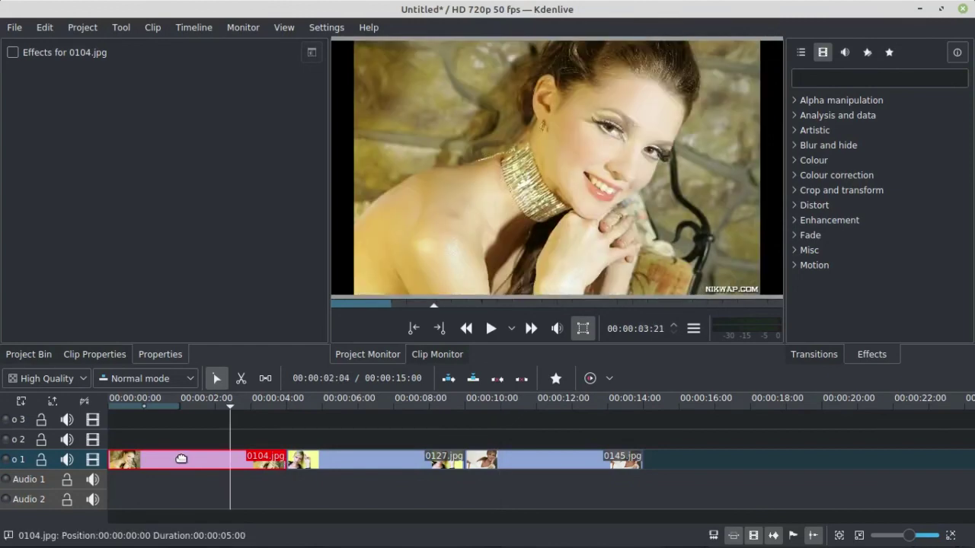
pyautogui.click(361, 459)
pyautogui.click(508, 459)
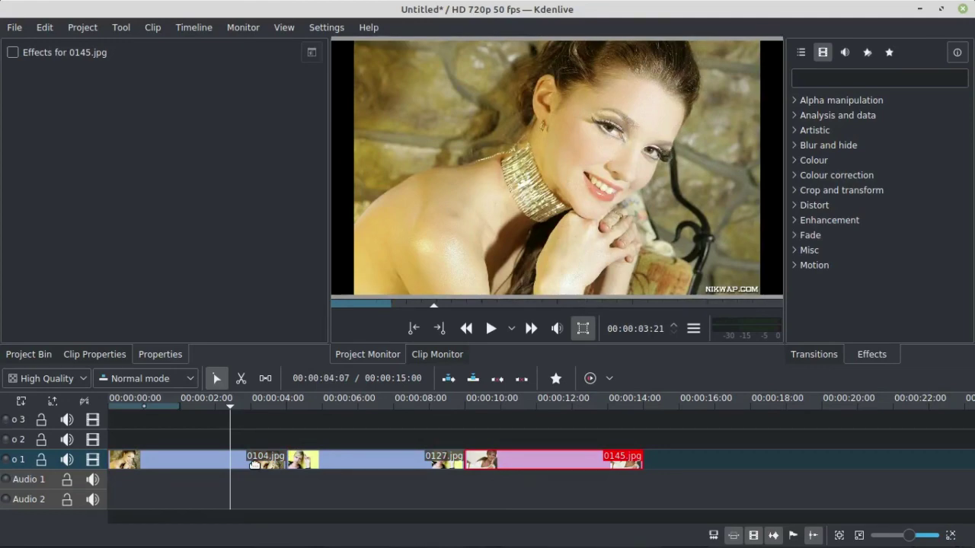
pyautogui.click(254, 465)
pyautogui.click(356, 462)
pyautogui.click(541, 455)
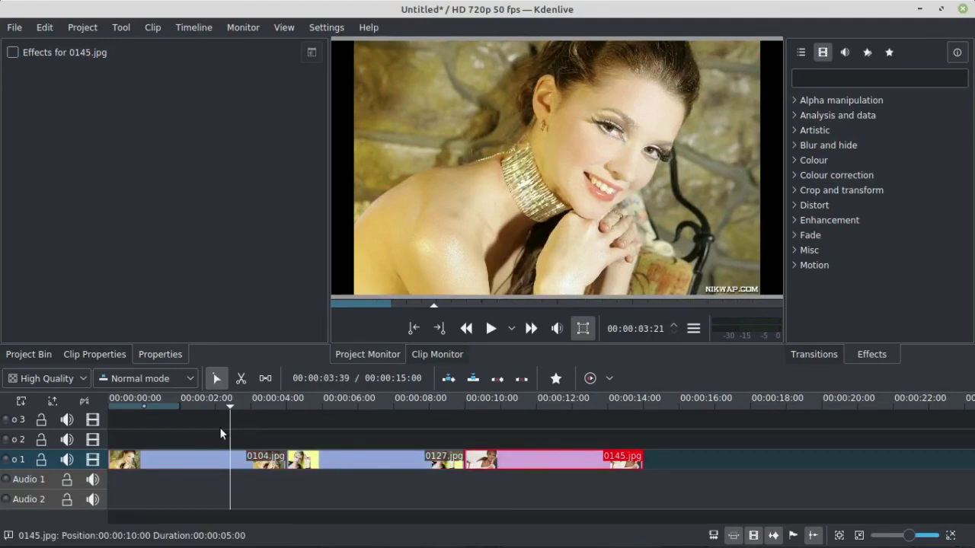
# Apply the Fade to Black effect to the first clip, 0104.jpg.
pyautogui.click(243, 463)
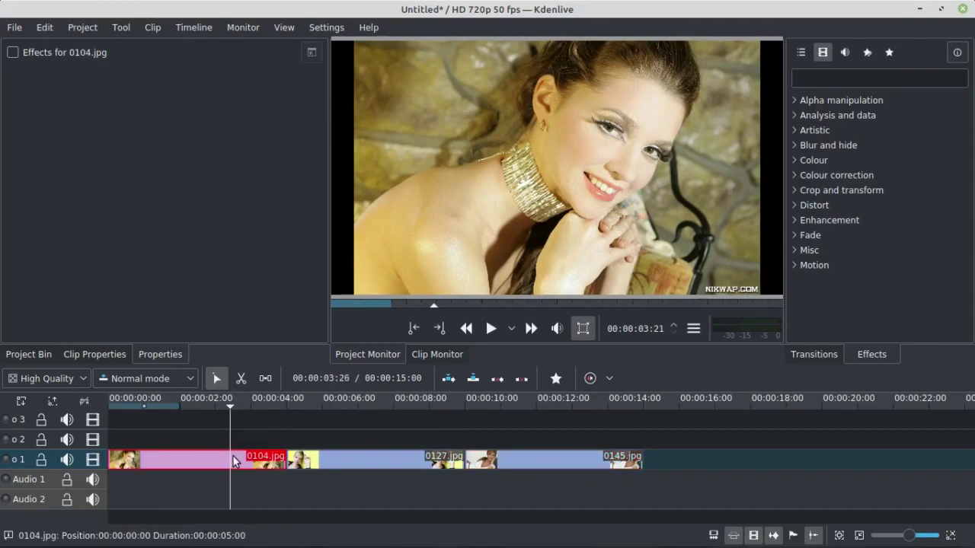
pyautogui.click(796, 236)
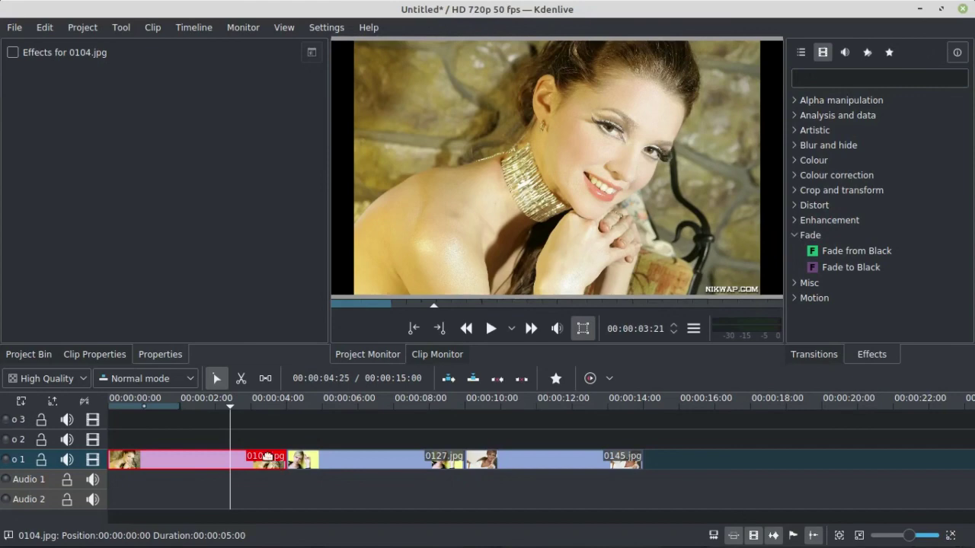
pyautogui.click(314, 463)
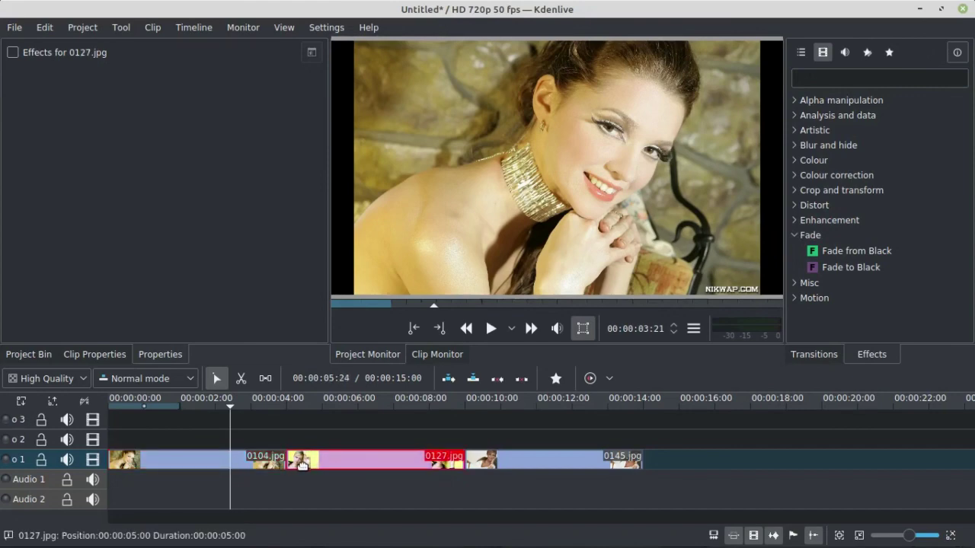
pyautogui.click(471, 459)
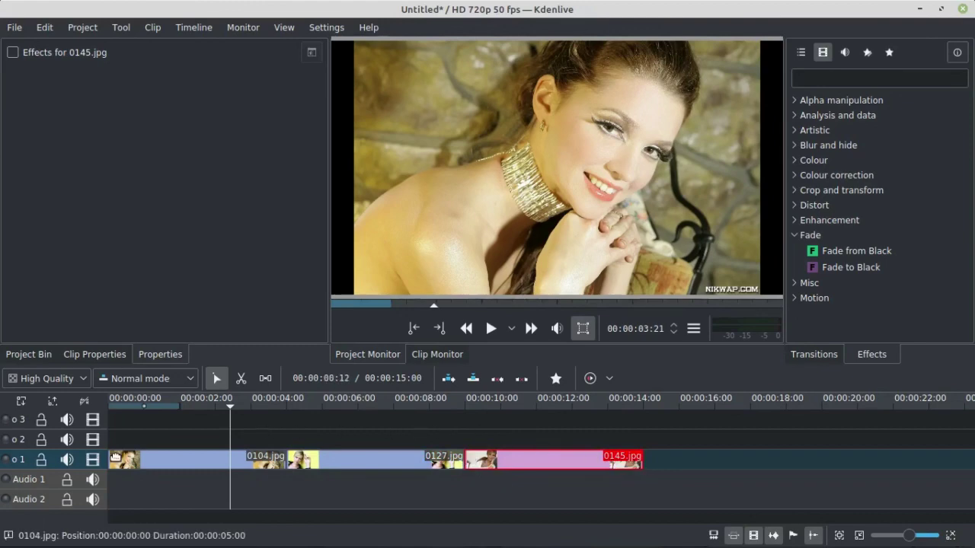
pyautogui.click(114, 457)
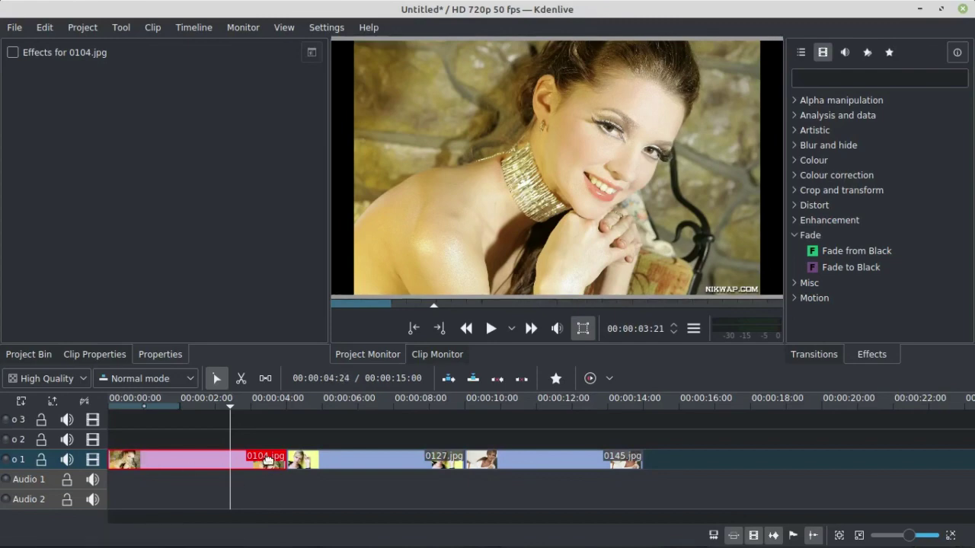
pyautogui.click(889, 269)
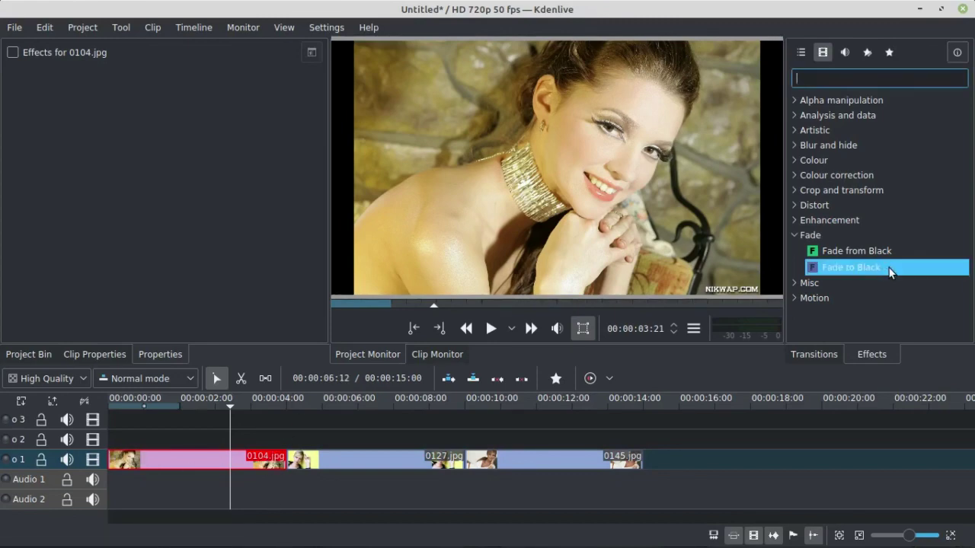
pyautogui.moveTo(885, 272); pyautogui.dragTo(377, 355)
pyautogui.moveTo(262, 460); pyautogui.dragTo(265, 460)
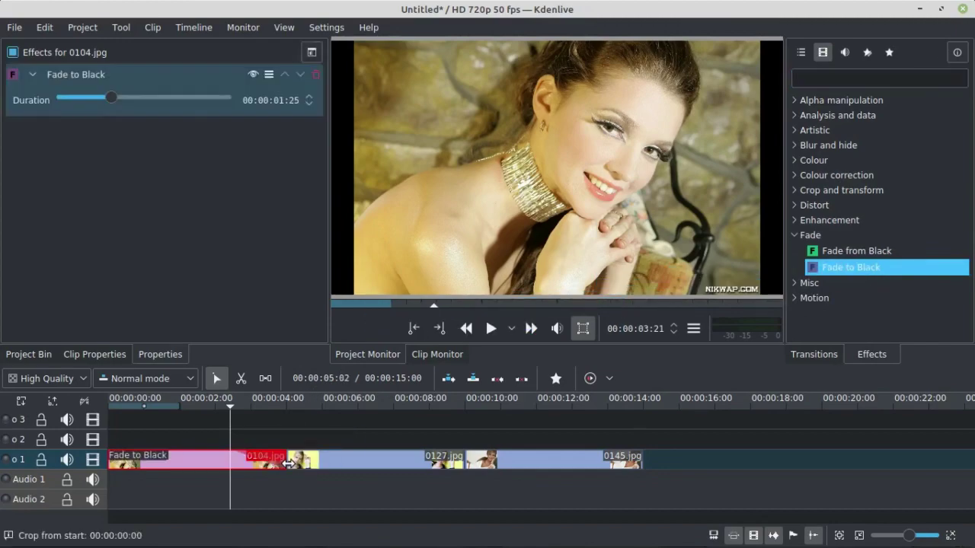
# Apply both the Fade from Black and Fade to Black effects to the middle clip, 0127.jpg.
pyautogui.click(315, 457)
pyautogui.click(881, 253)
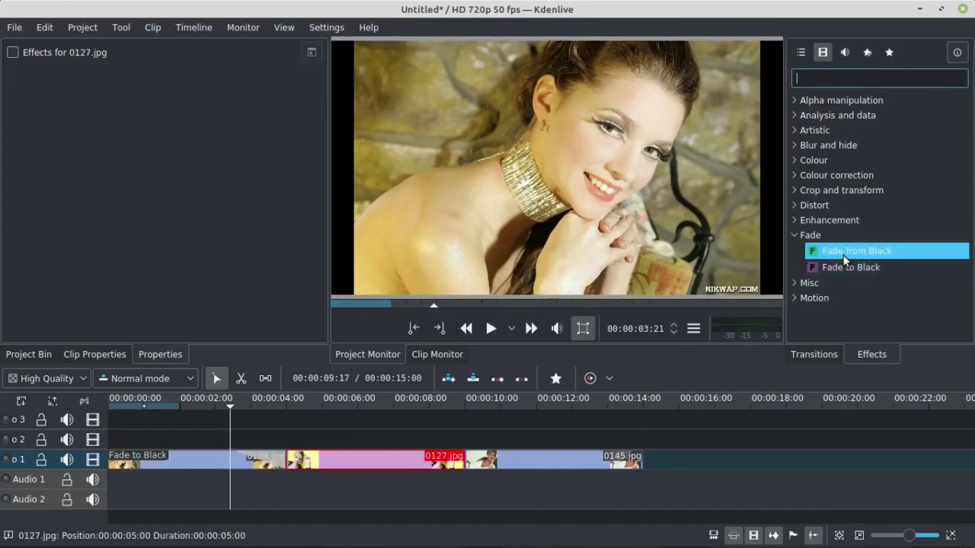
pyautogui.moveTo(881, 253); pyautogui.dragTo(305, 468)
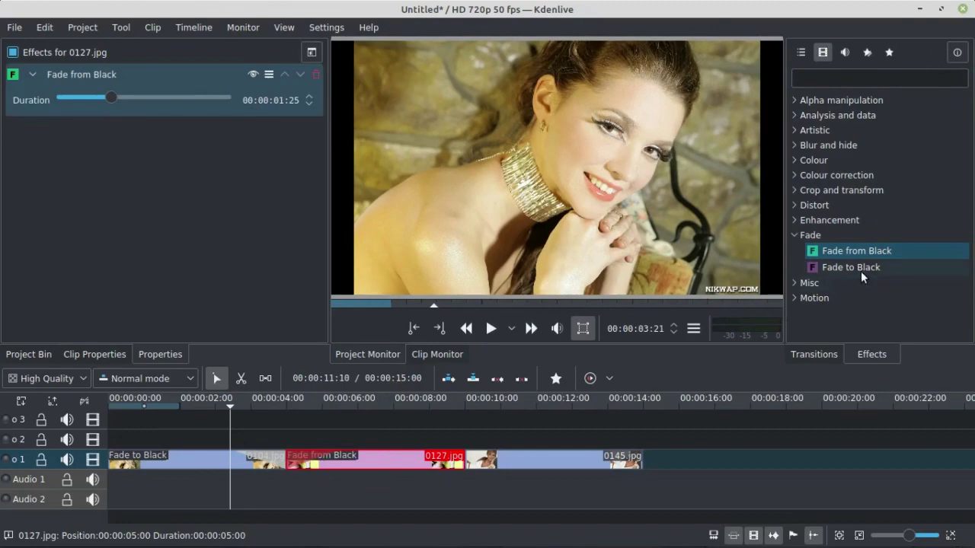
pyautogui.moveTo(861, 270); pyautogui.dragTo(443, 467)
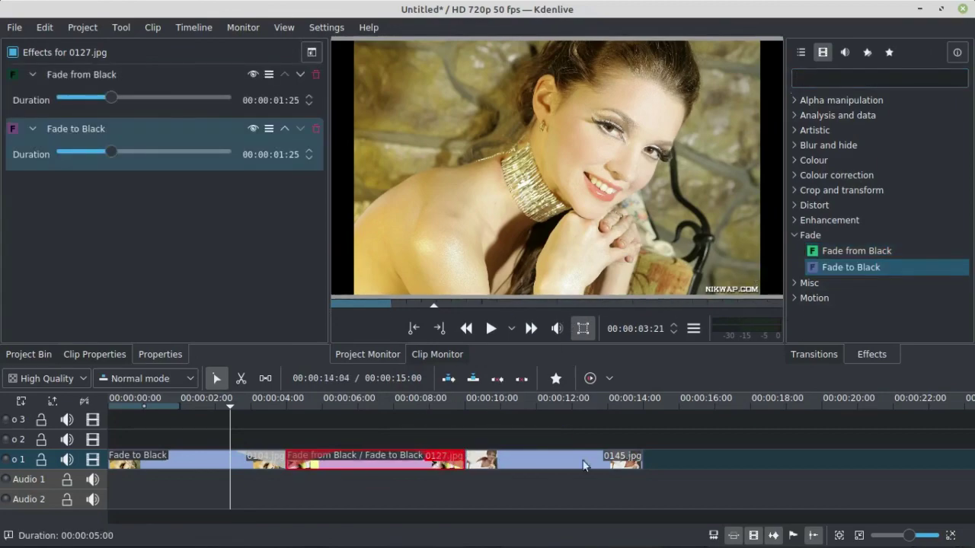
# Apply the Fade from Black effect to the last clip, 0145.jpg.
pyautogui.click(517, 461)
pyautogui.click(855, 250)
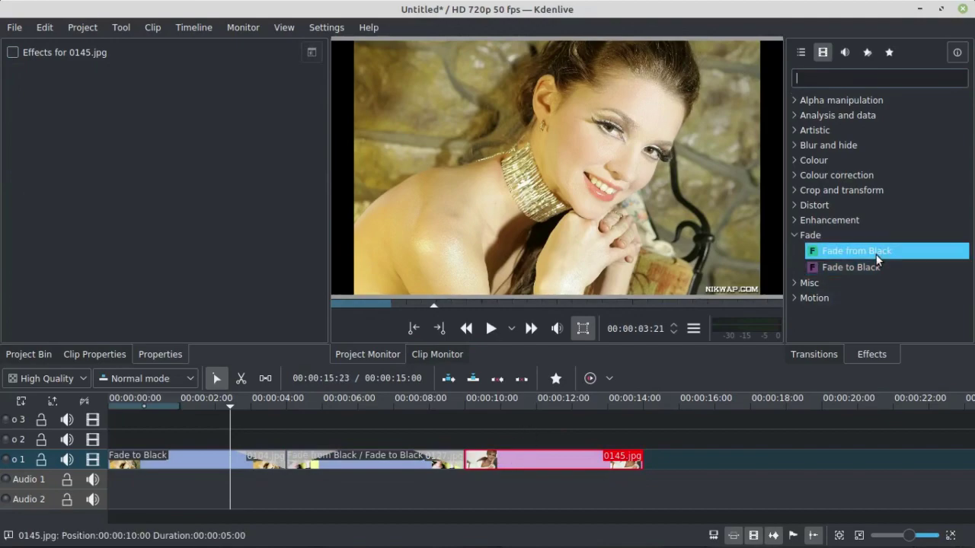
pyautogui.moveTo(890, 254); pyautogui.dragTo(502, 462)
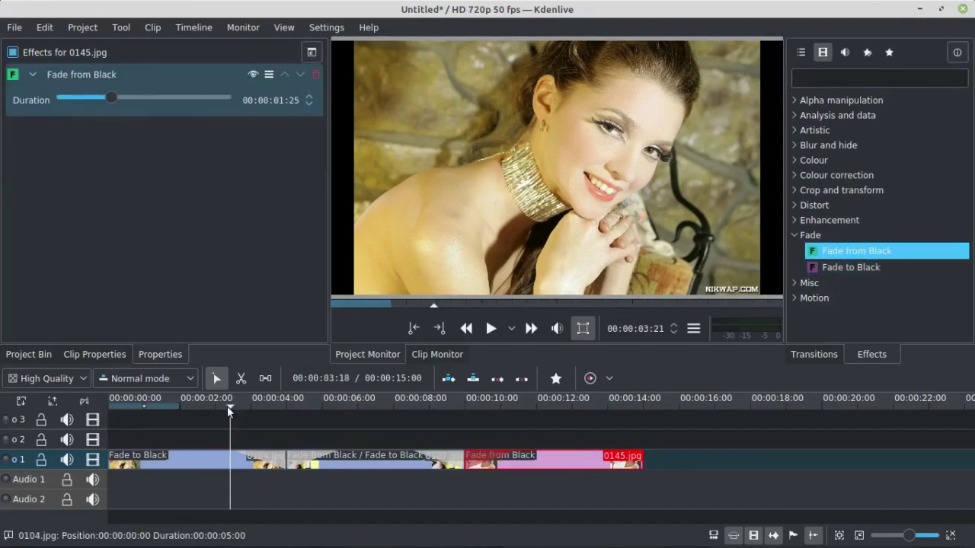
# Play the sequence from about two seconds in to preview the fades between the clips.
pyautogui.moveTo(230, 407); pyautogui.dragTo(177, 414)
pyautogui.press('space')
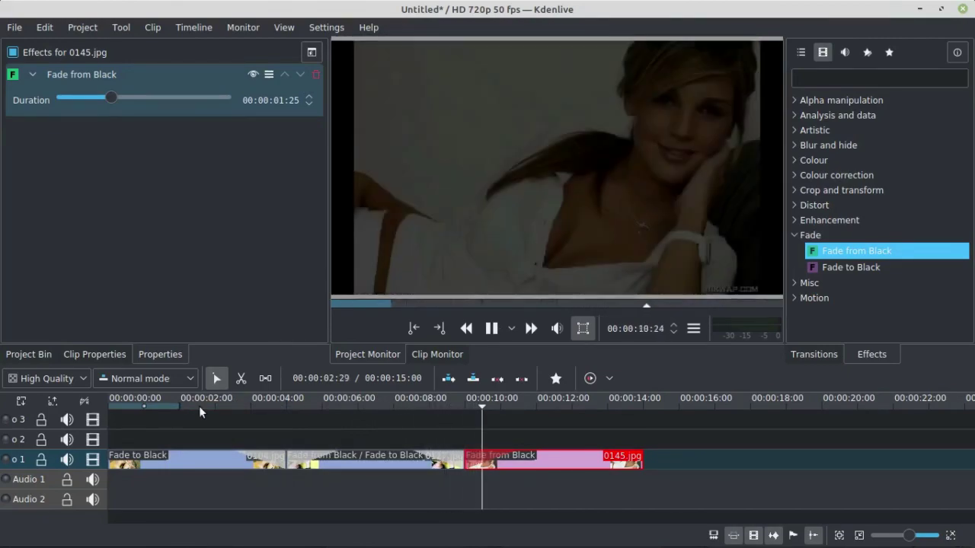
pyautogui.click(226, 441)
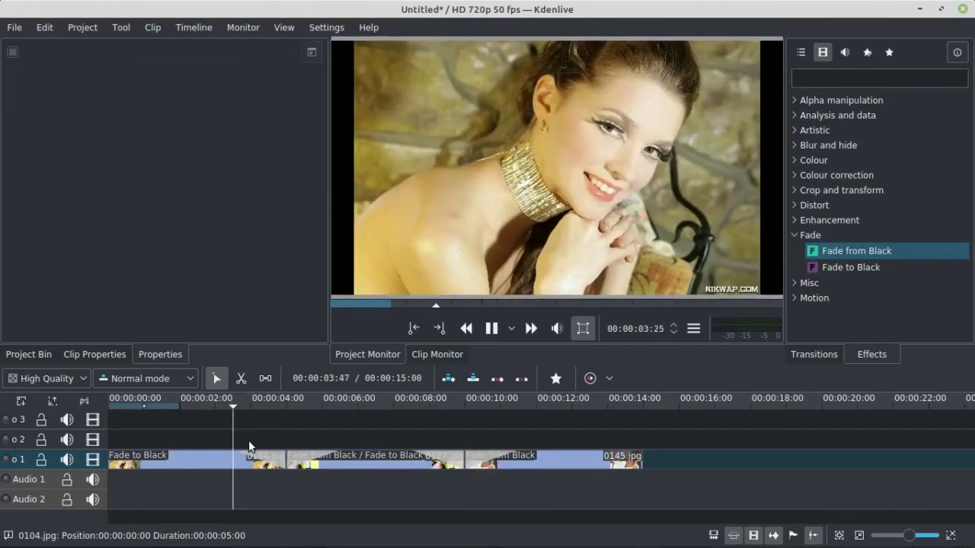
# Lengthen the Fade to Black on the first clip, 0104.jpg, and play the sequence around its end to preview it.
pyautogui.press('space')
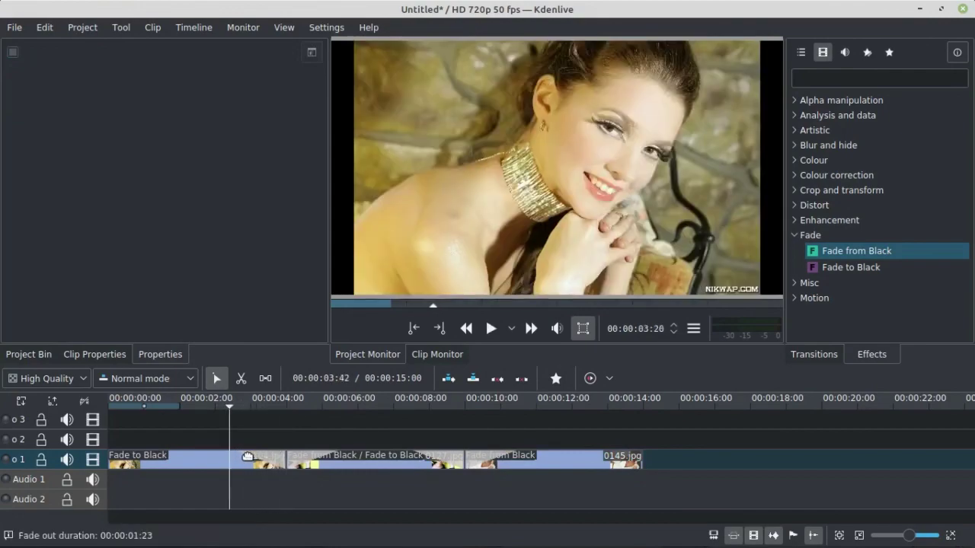
pyautogui.click(268, 458)
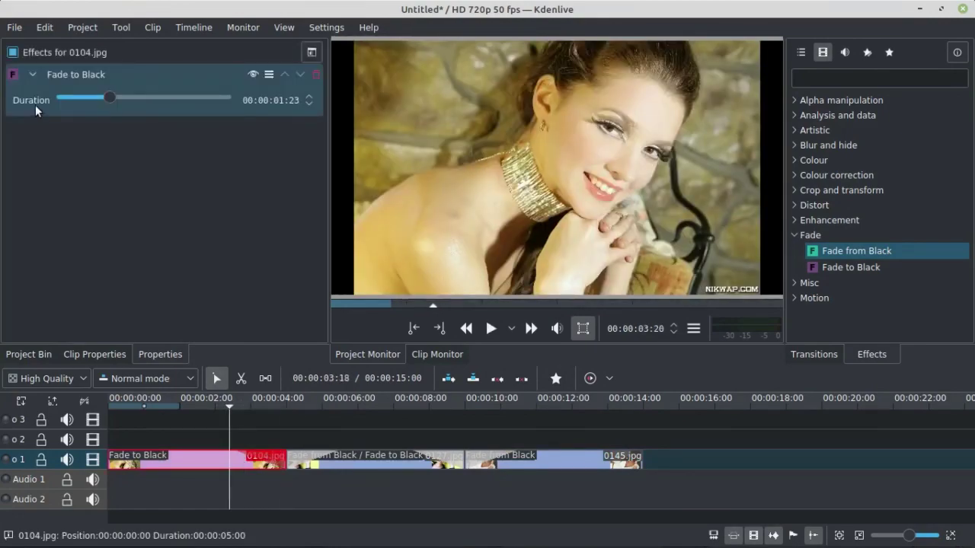
pyautogui.moveTo(112, 97); pyautogui.dragTo(132, 100)
pyautogui.click(282, 428)
pyautogui.press('space')
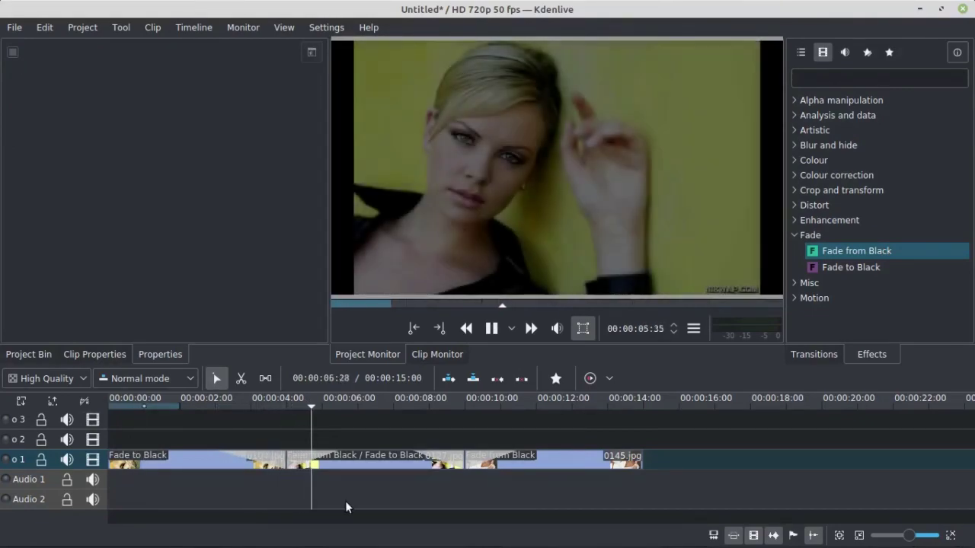
# Set the duration of the Fade to Black on 0127.jpg to 00:00:02:35 and play the sequence to check it.
pyautogui.press('space')
pyautogui.click(303, 457)
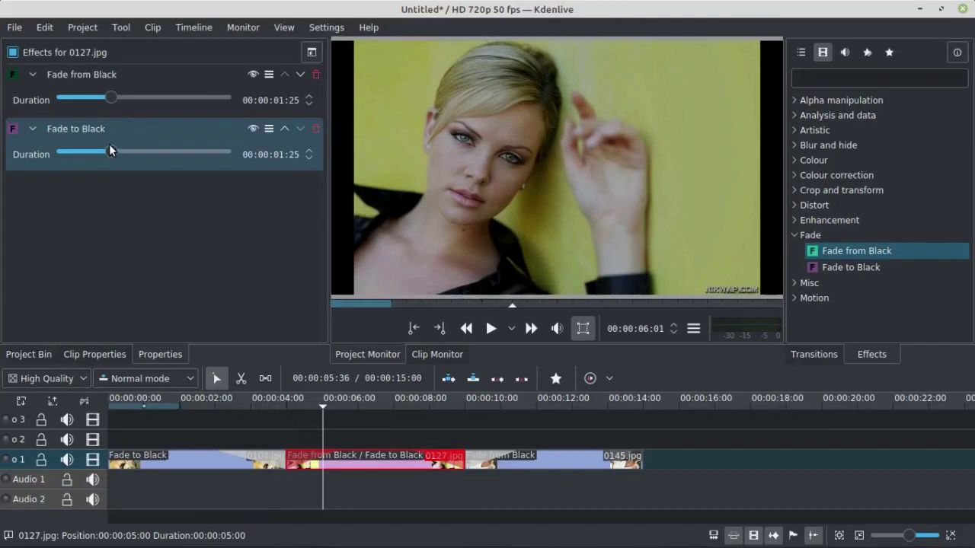
pyautogui.moveTo(111, 154); pyautogui.dragTo(147, 155)
pyautogui.click(214, 423)
pyautogui.press('space')
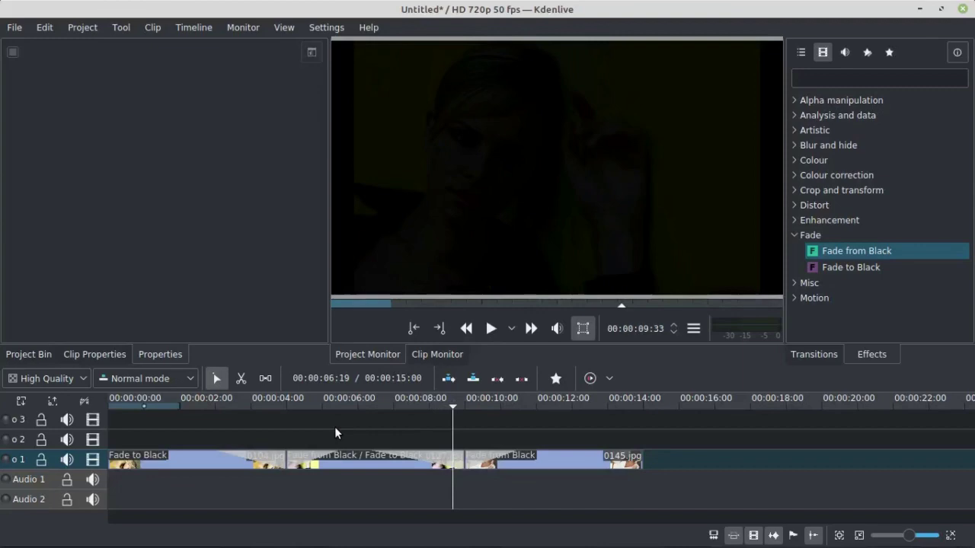
pyautogui.click(455, 461)
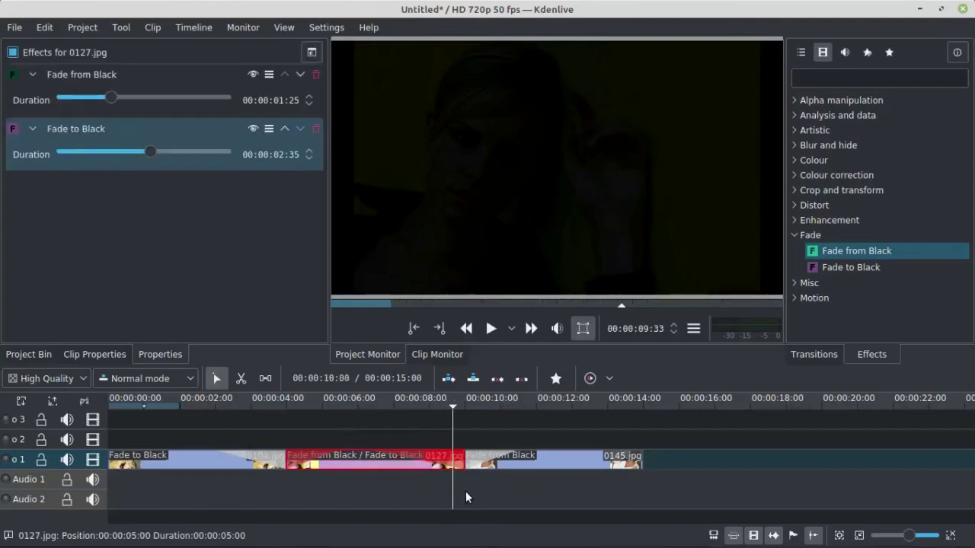
# Undo the fade duration changes and remove the fade effects from all three clips.
pyautogui.click(197, 419)
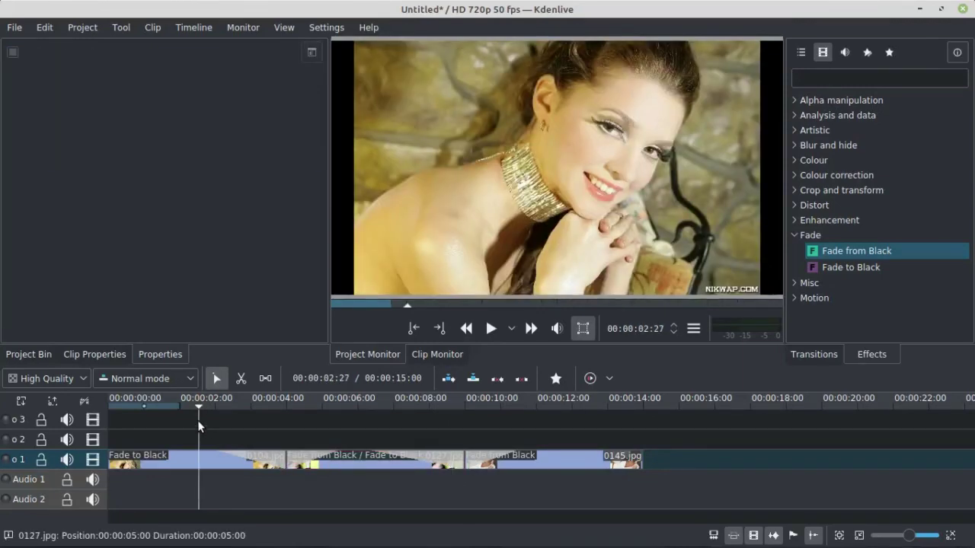
pyautogui.click(267, 435)
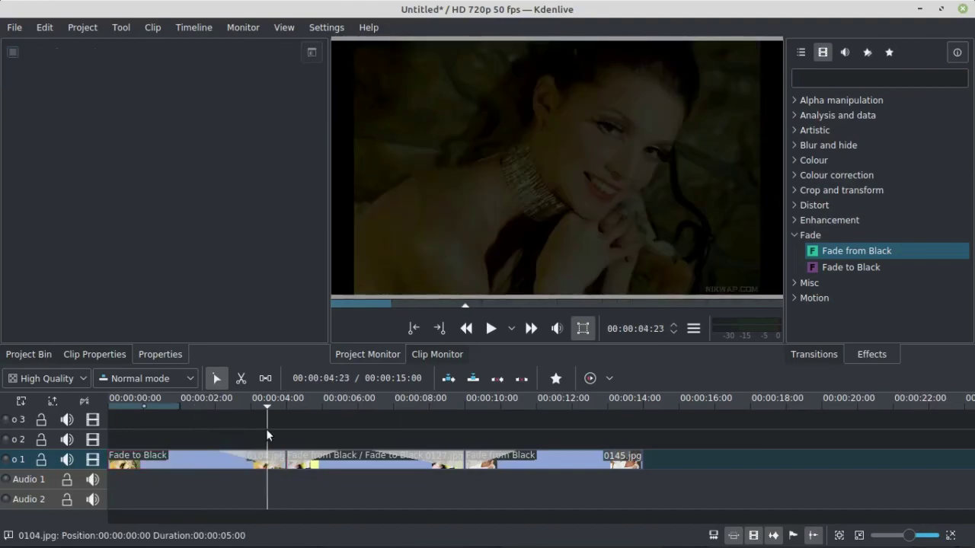
pyautogui.hotkey('ctrl', 'z')
pyautogui.hotkey('ctrl', 'z')
pyautogui.hotkey('ctrl', 'z')
pyautogui.hotkey('ctrl', 'z')
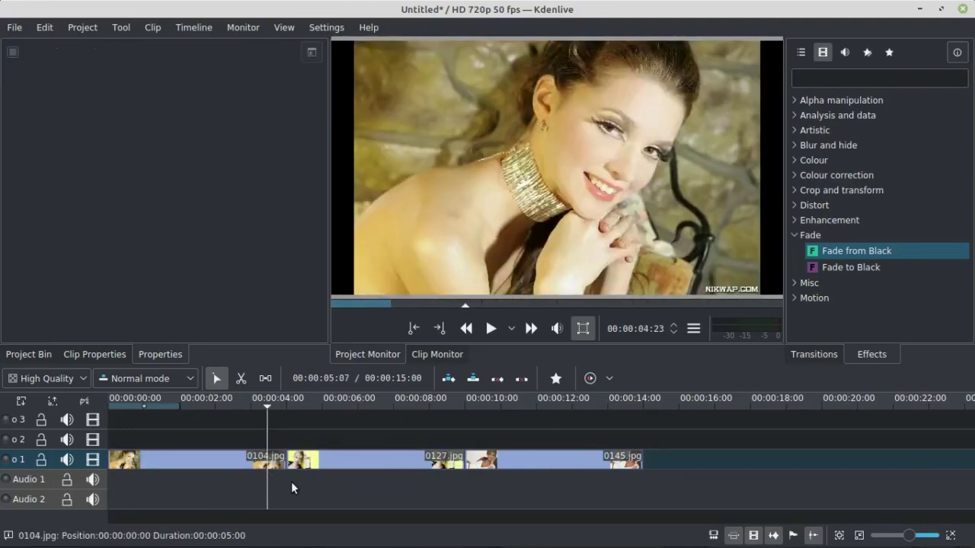
# Add Slide transitions at the end of 0104.jpg, at both ends of 0127.jpg and at the start of 0145.jpg.
pyautogui.click(218, 459)
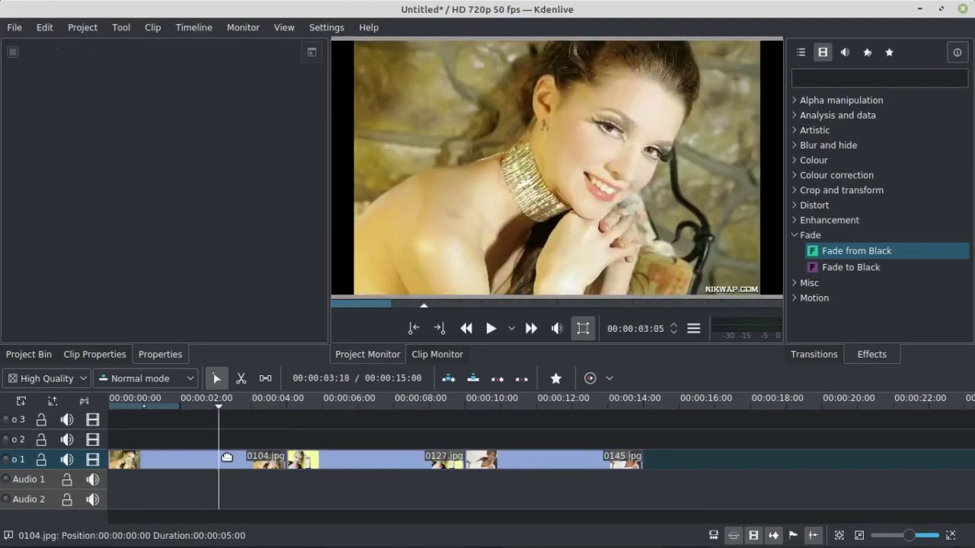
pyautogui.click(797, 234)
pyautogui.click(813, 356)
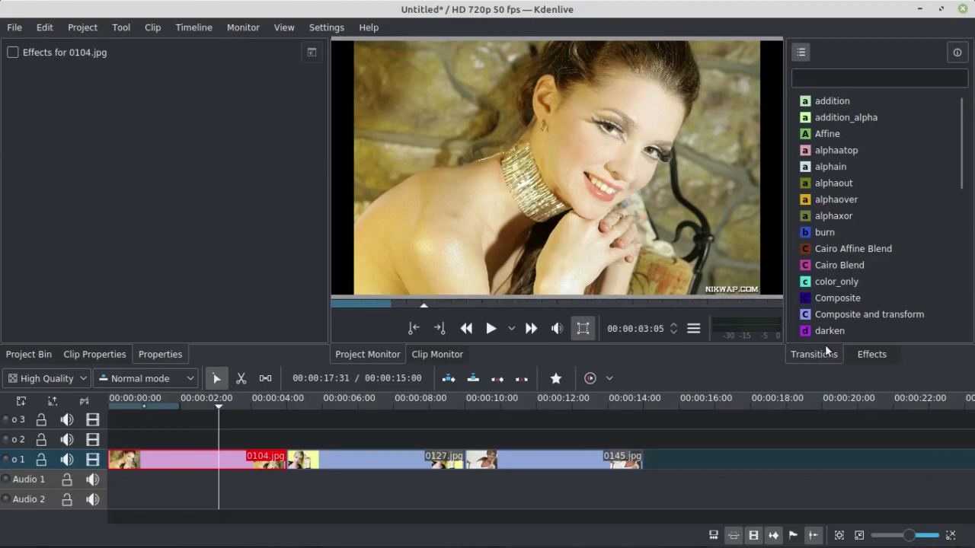
pyautogui.scroll(-7, 884, 177)
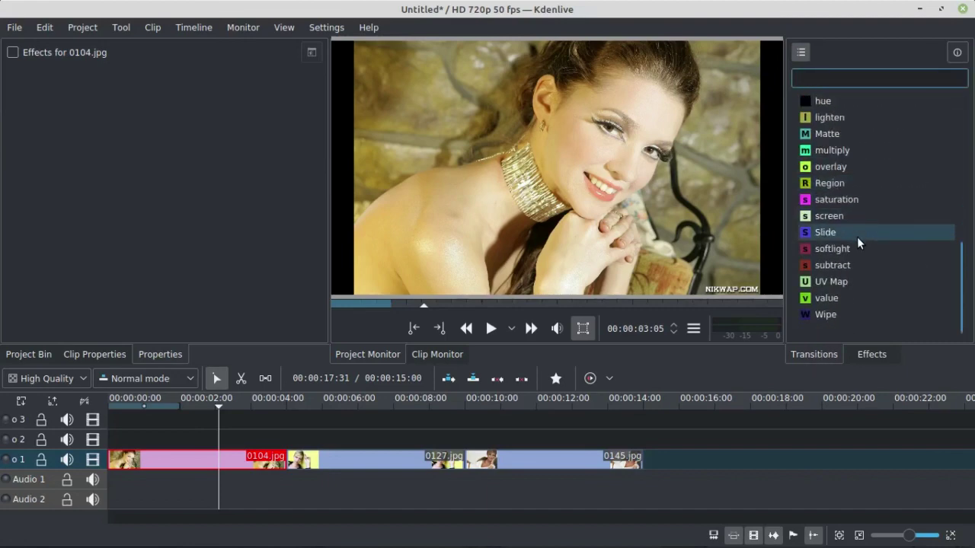
pyautogui.click(835, 231)
pyautogui.moveTo(836, 231)
pyautogui.mouseDown()
pyautogui.moveTo(698, 240)
pyautogui.moveTo(262, 465)
pyautogui.mouseUp()
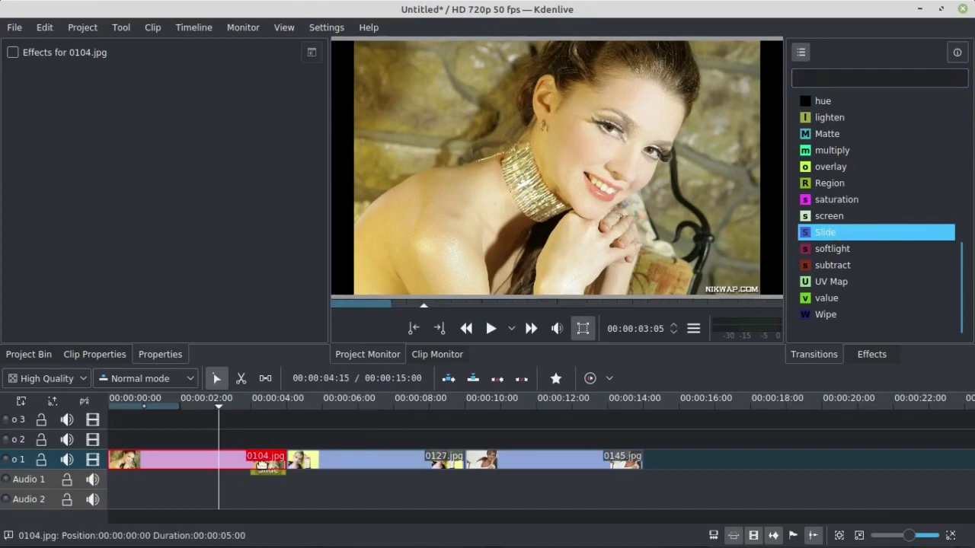
pyautogui.click(303, 469)
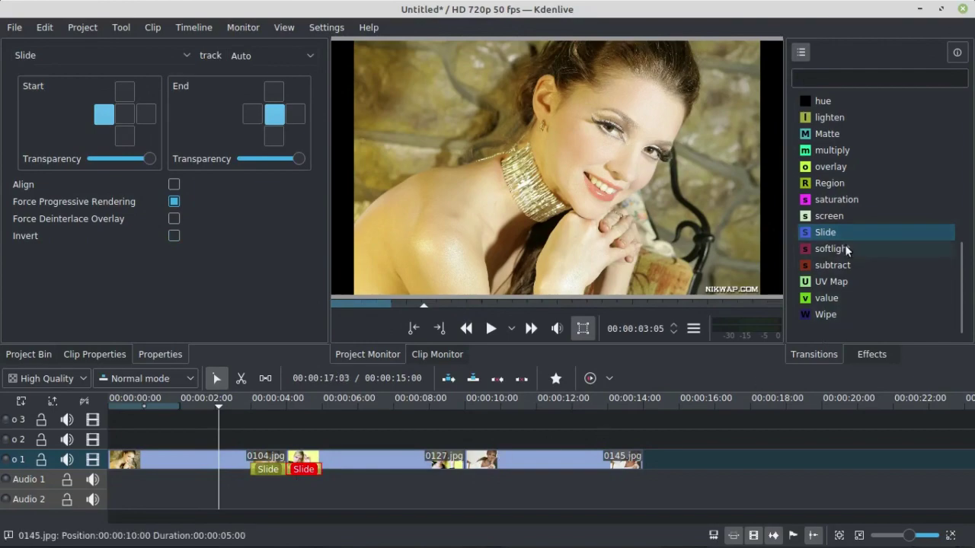
pyautogui.moveTo(829, 236); pyautogui.dragTo(434, 467)
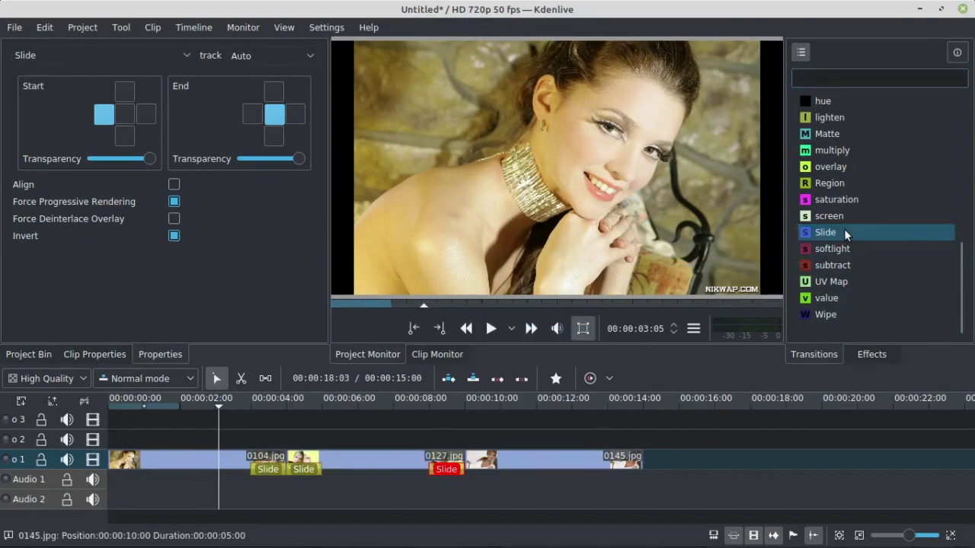
pyautogui.moveTo(549, 418); pyautogui.dragTo(485, 466)
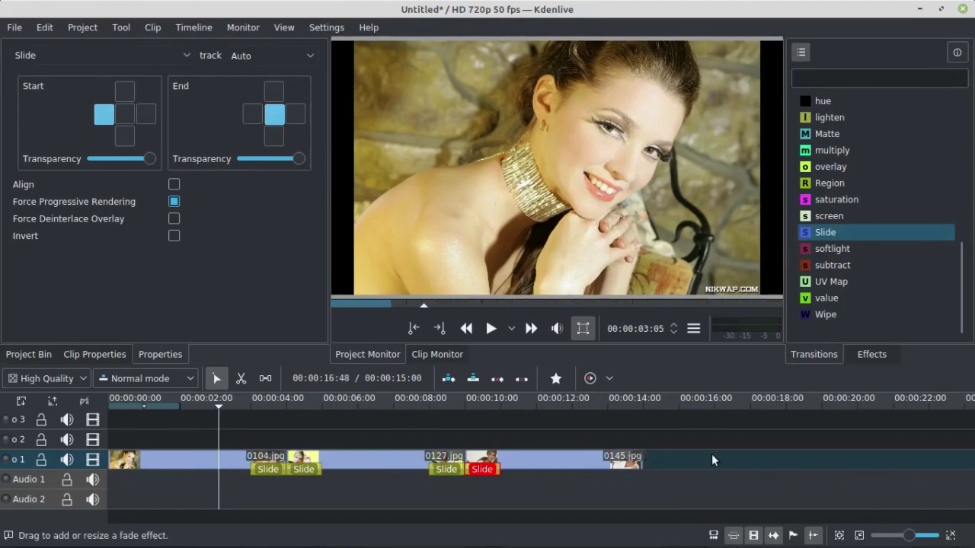
# Play the sequence from about two seconds in to preview the Slide transitions, including the one at the end of 0104.jpg.
pyautogui.click(198, 409)
pyautogui.press('space')
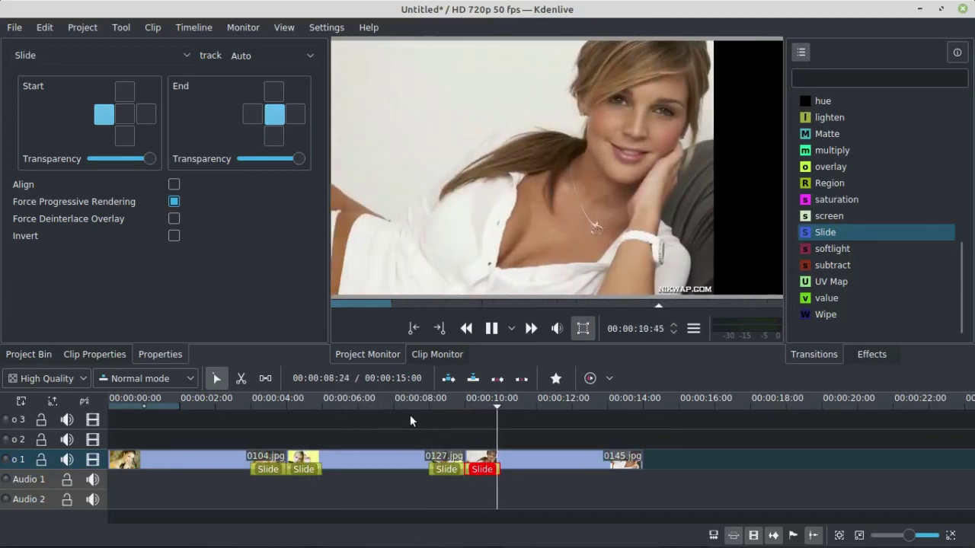
pyautogui.press('space')
pyautogui.click(245, 421)
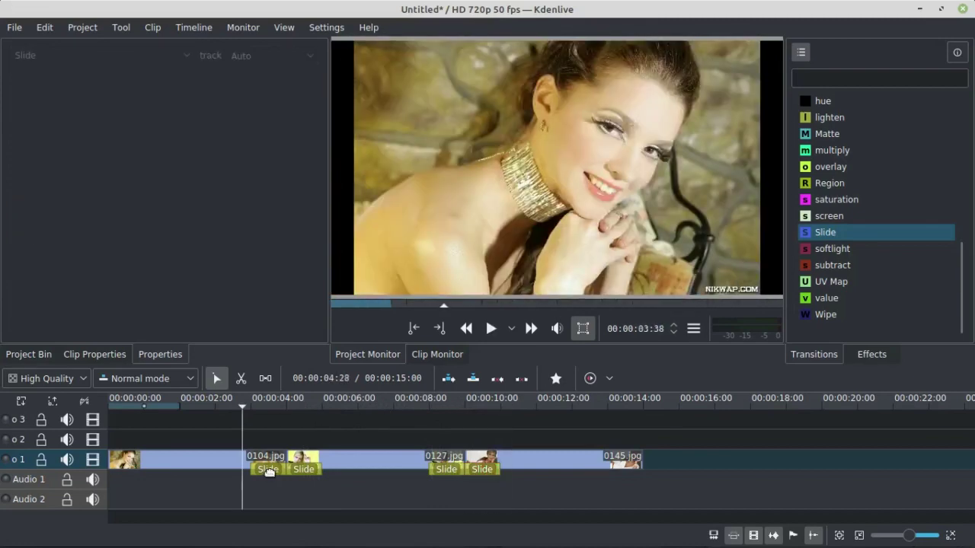
pyautogui.click(266, 468)
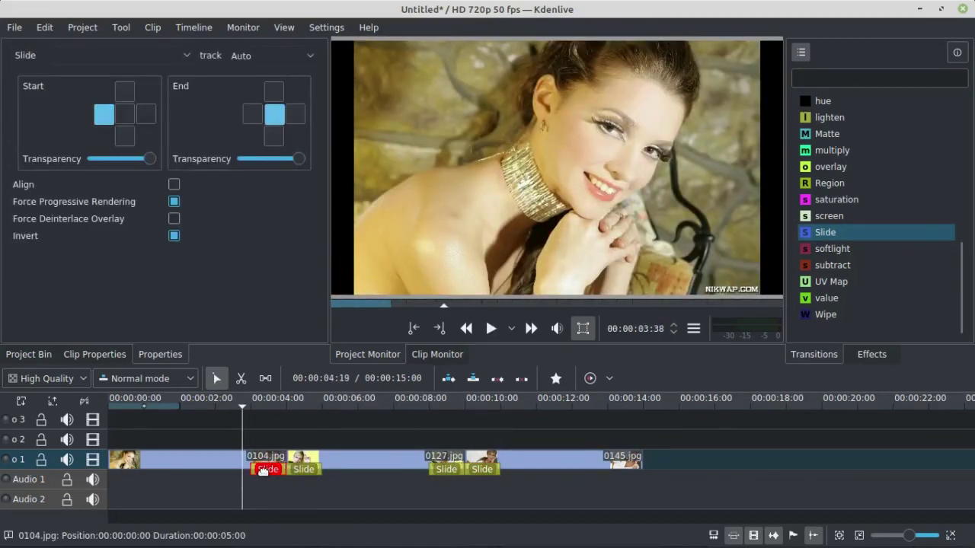
pyautogui.press('space')
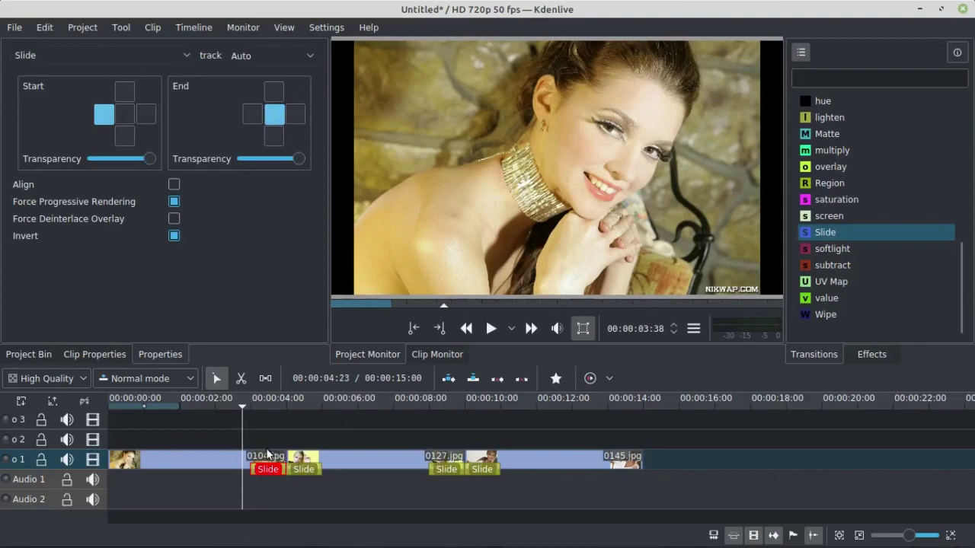
pyautogui.press('space')
# Set the Slide transition at the start of 0127.jpg to start from the top edge of the frame.
pyautogui.click(309, 470)
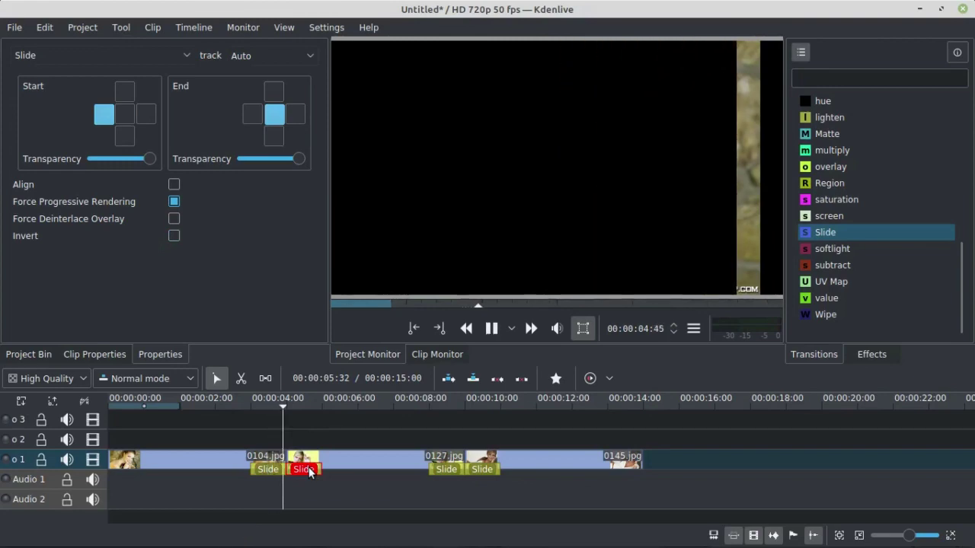
pyautogui.press('space')
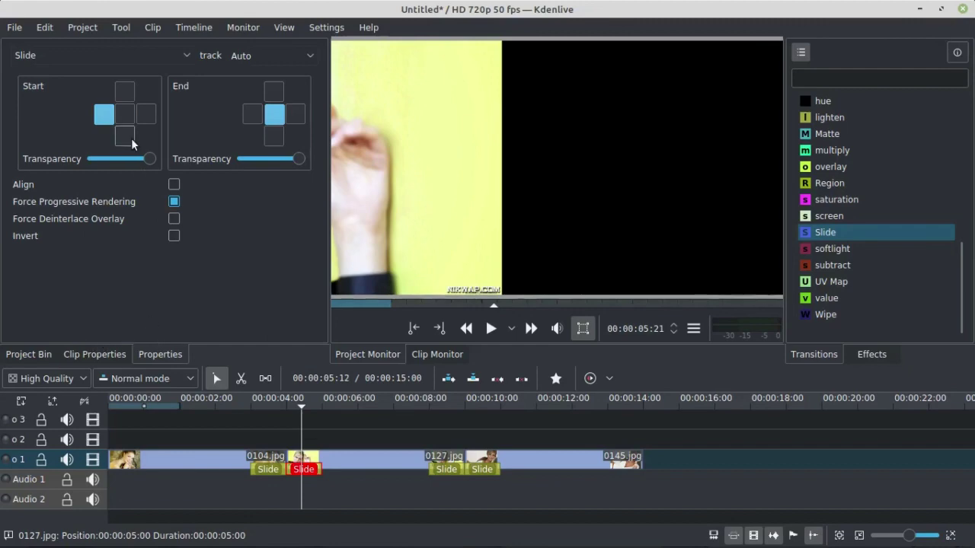
pyautogui.click(123, 91)
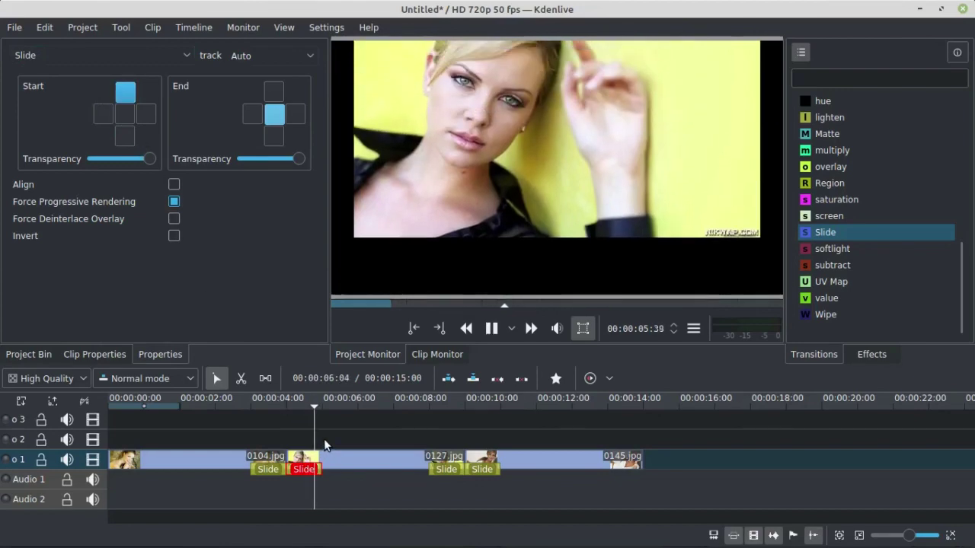
# Set the Slide transition at the start of 0145.jpg to start from the right edge of the frame.
pyautogui.click(449, 470)
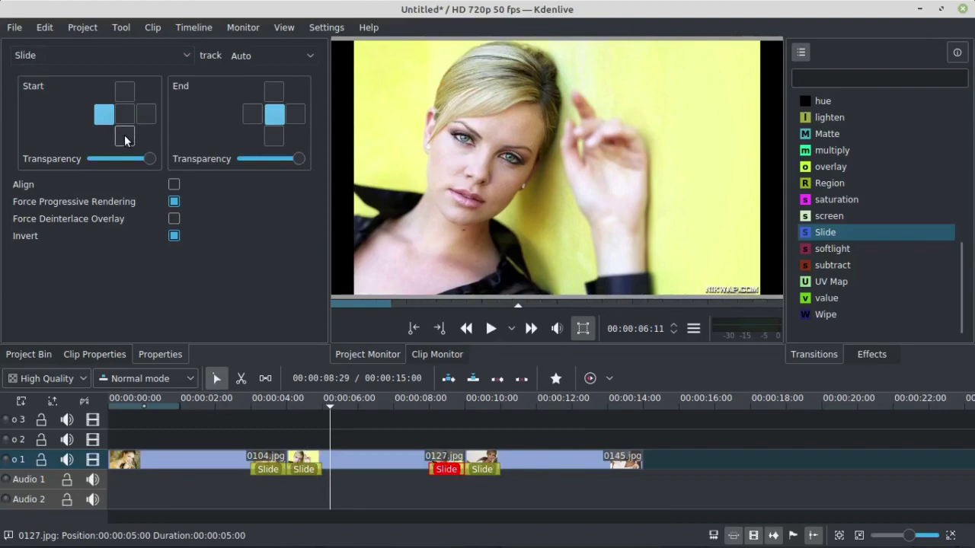
pyautogui.click(486, 470)
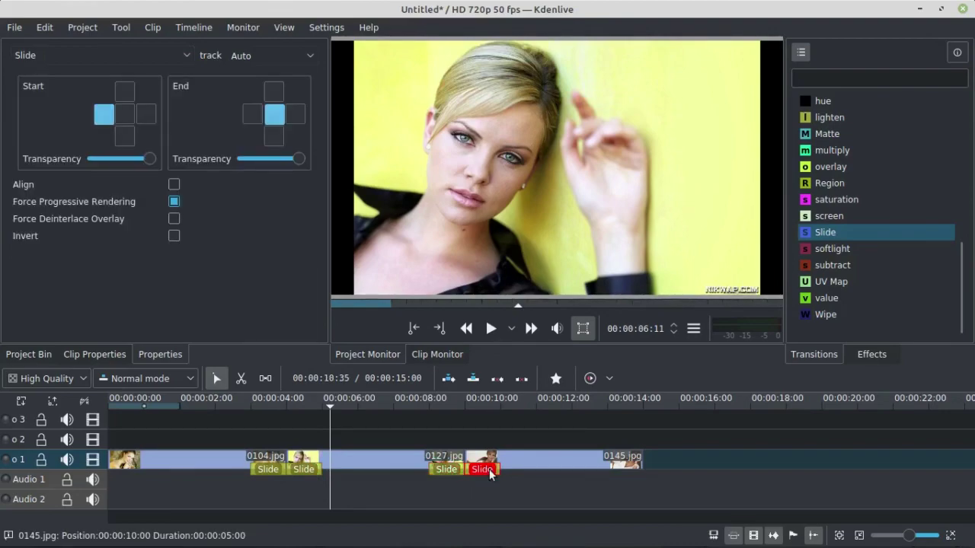
pyautogui.click(146, 115)
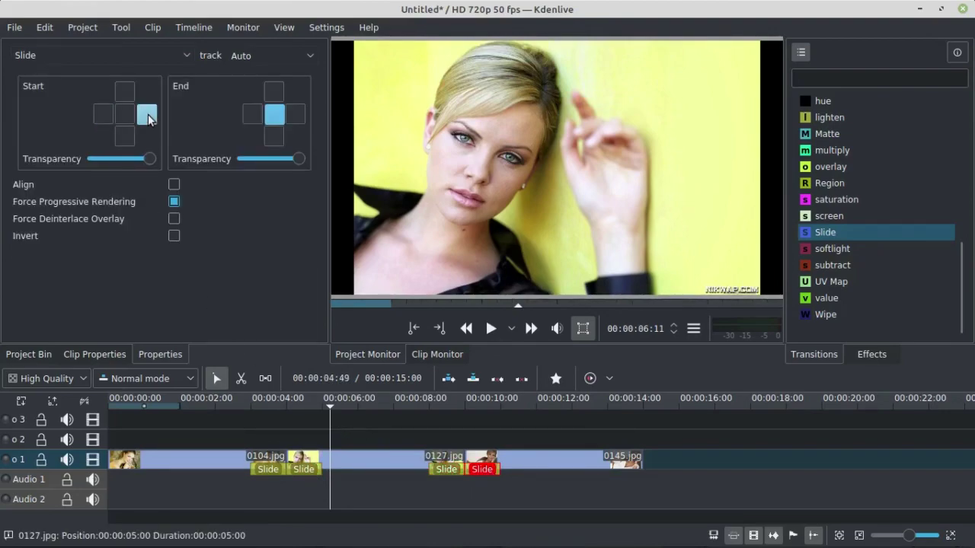
# Play the sequence from just before the end of 0104.jpg to preview the changed slide directions.
pyautogui.click(243, 419)
pyautogui.press('space')
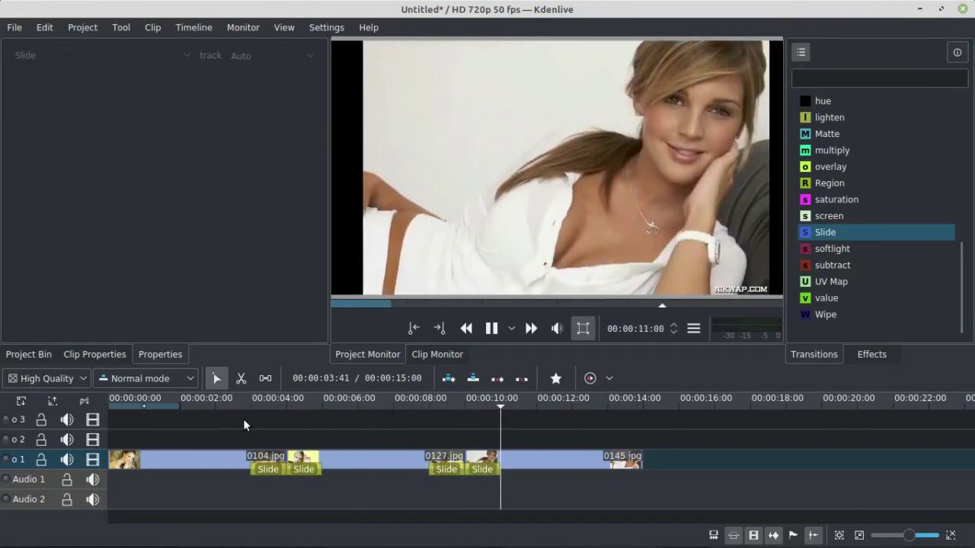
pyautogui.click(242, 418)
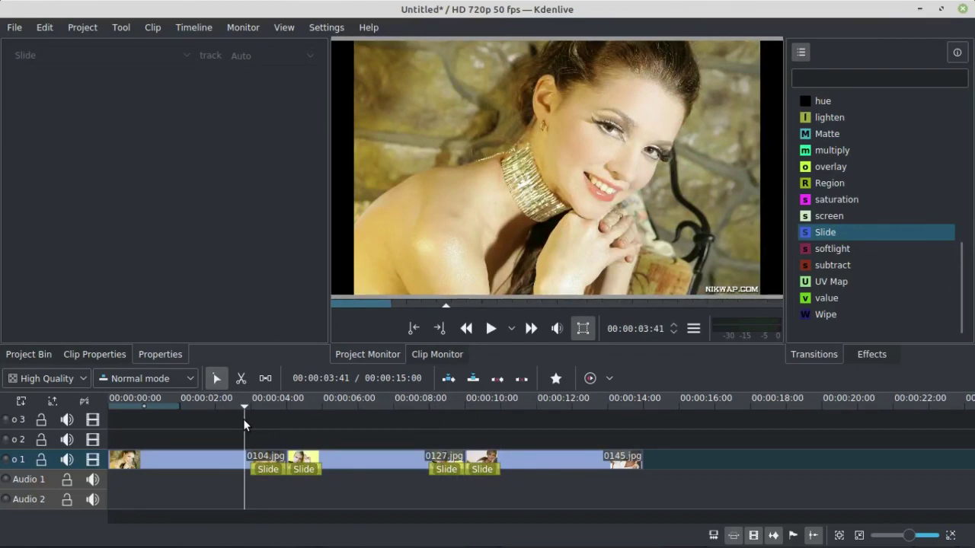
# Review the settings of the four Slide transitions and delete them all from the clips.
pyautogui.click(272, 469)
pyautogui.click(304, 469)
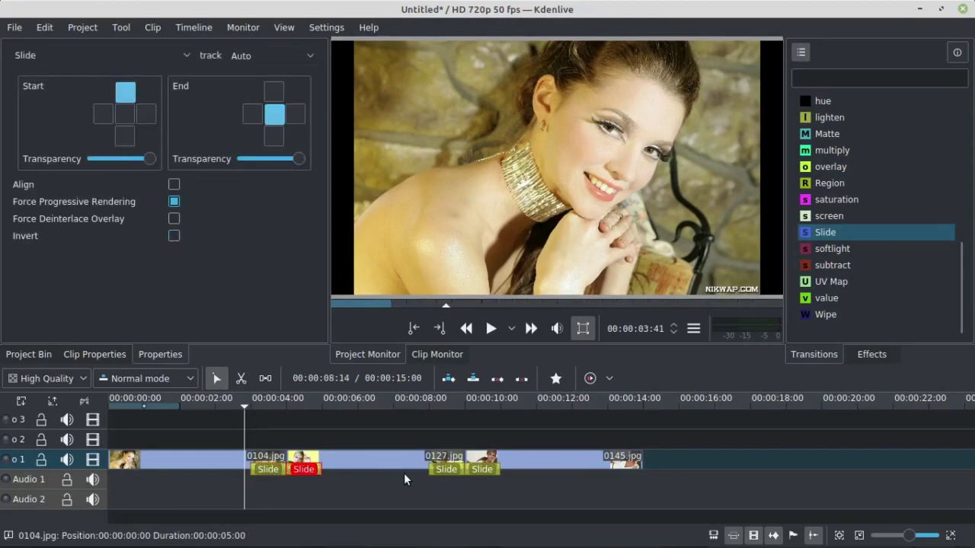
pyautogui.click(446, 469)
pyautogui.click(482, 469)
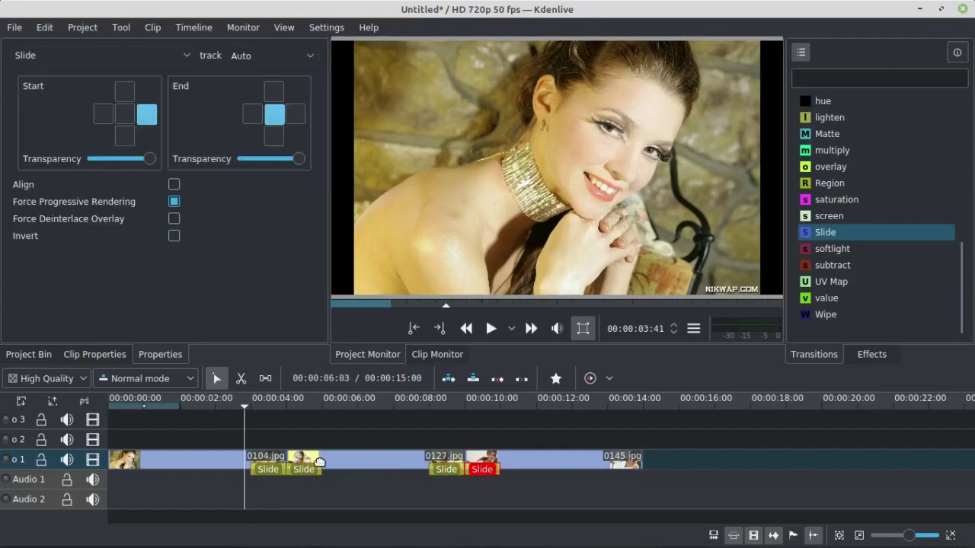
pyautogui.click(259, 469)
pyautogui.press('Delete')
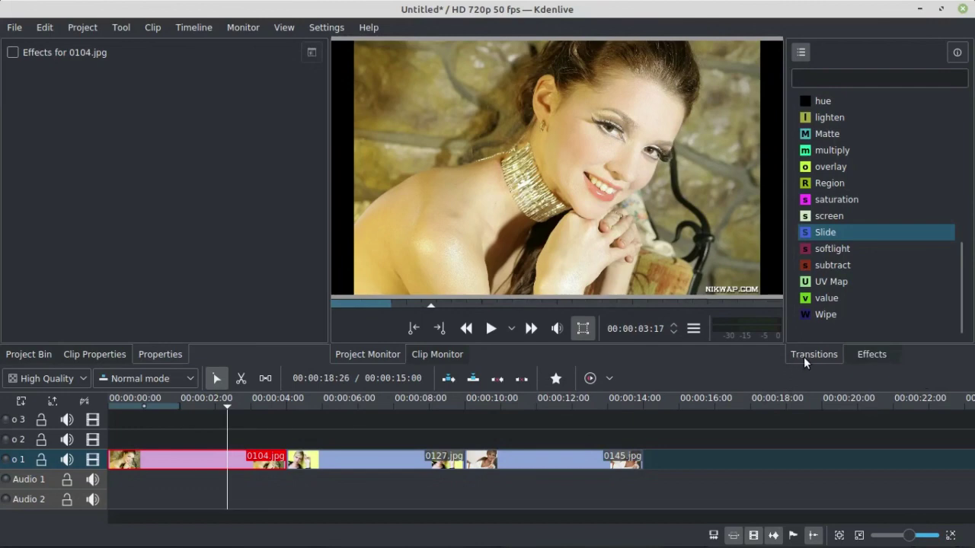
# Add Wipe transitions at the end of 0104.jpg, at both ends of 0127.jpg and at the start of 0145.jpg.
pyautogui.click(822, 314)
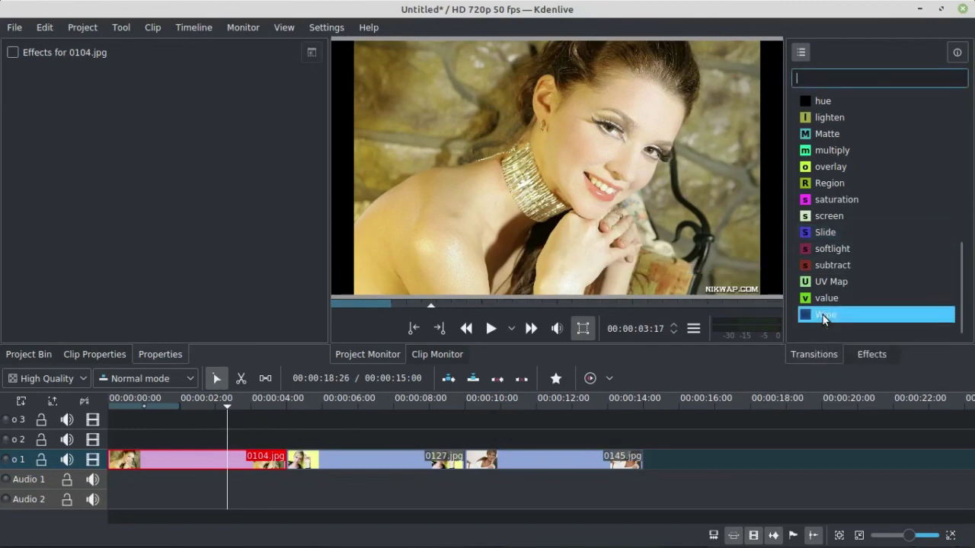
pyautogui.moveTo(850, 312); pyautogui.dragTo(277, 471)
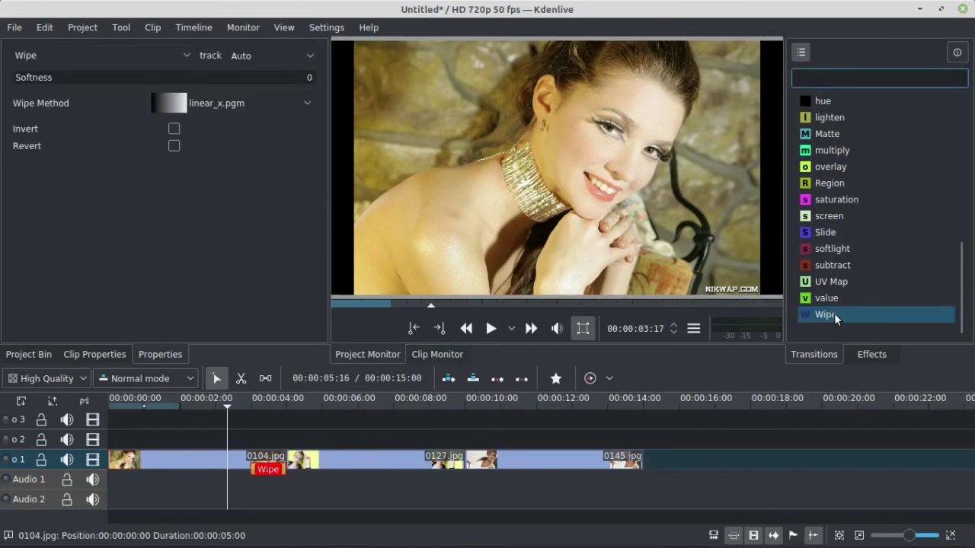
pyautogui.moveTo(834, 313); pyautogui.dragTo(312, 470)
pyautogui.moveTo(526, 421); pyautogui.dragTo(446, 468)
pyautogui.moveTo(836, 318); pyautogui.dragTo(484, 469)
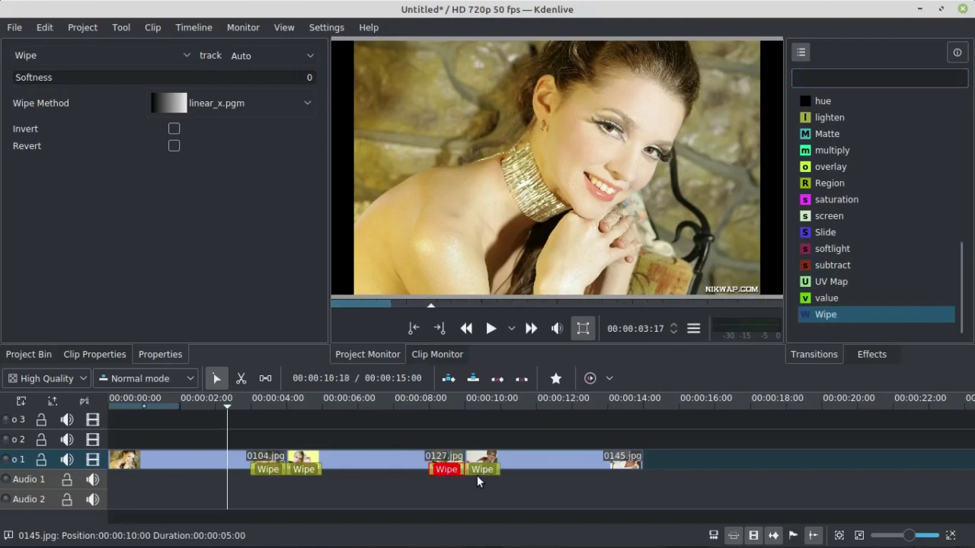
# Turn on Revert for the Wipe at the end of 0104.jpg and Invert for the Wipe at the start of 0127.jpg.
pyautogui.click(262, 471)
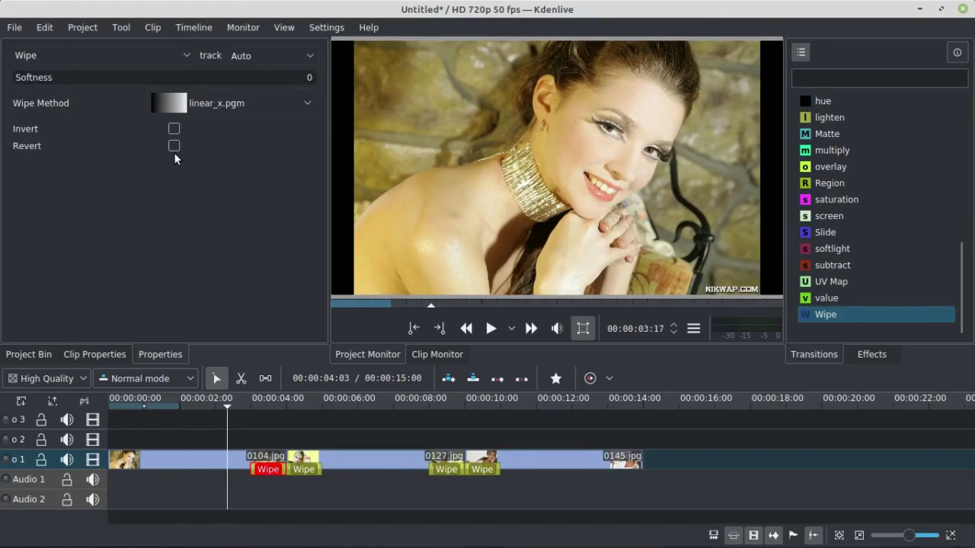
pyautogui.click(303, 469)
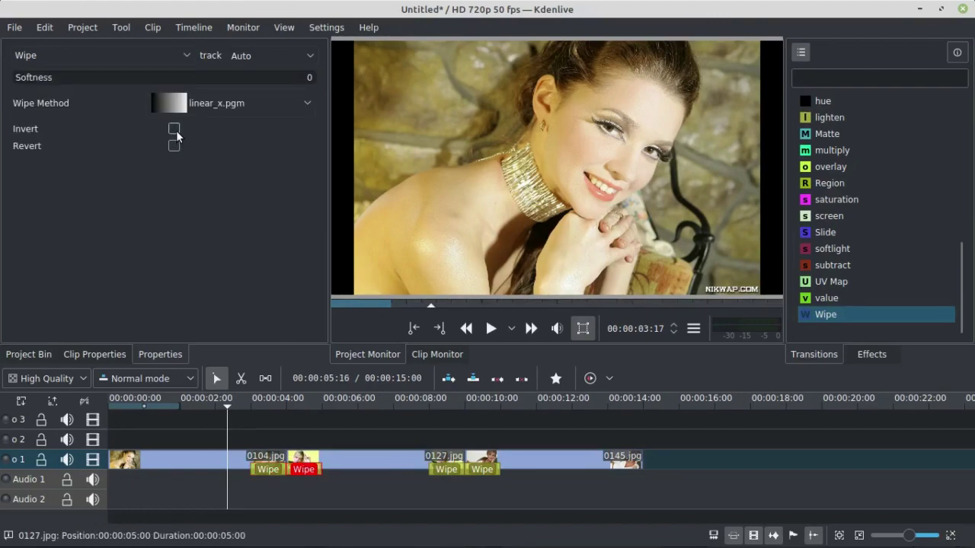
pyautogui.click(261, 468)
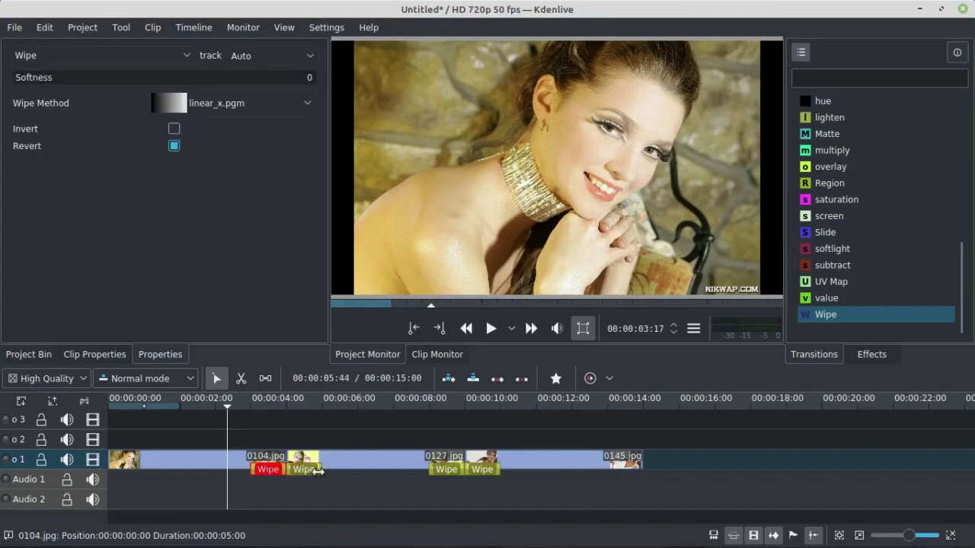
pyautogui.hotkey('ctrl', 'z')
pyautogui.click(266, 468)
pyautogui.click(303, 469)
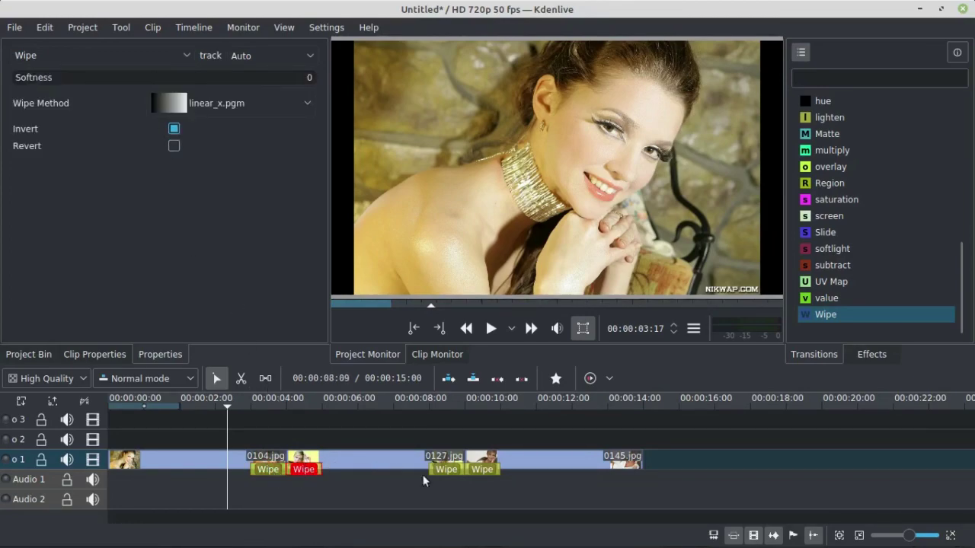
# Turn on Invert for the Wipe transition at the start of 0145.jpg.
pyautogui.click(444, 469)
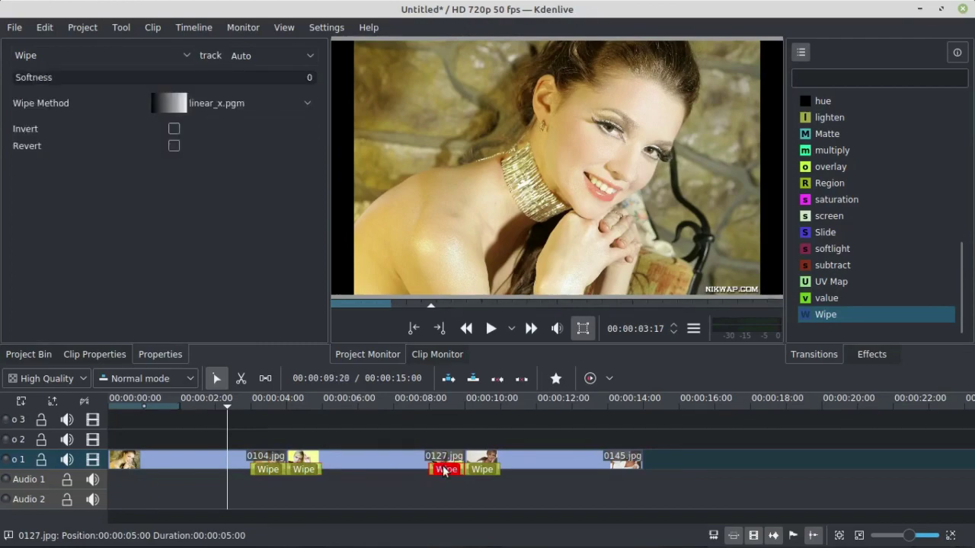
pyautogui.click(484, 470)
pyautogui.click(175, 129)
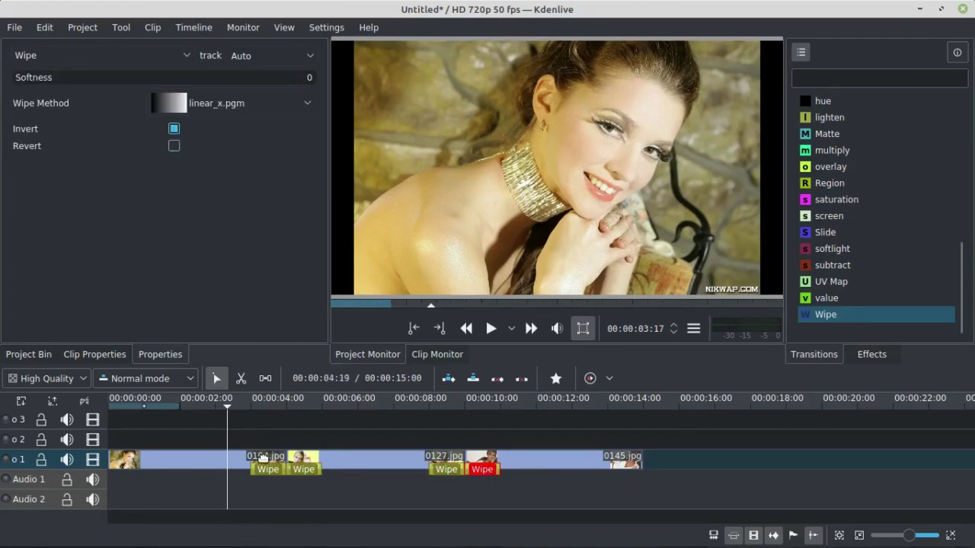
# Play the sequence from before the end of 0104.jpg to preview the Wipe transitions and return the playhead before the first one.
pyautogui.press('space')
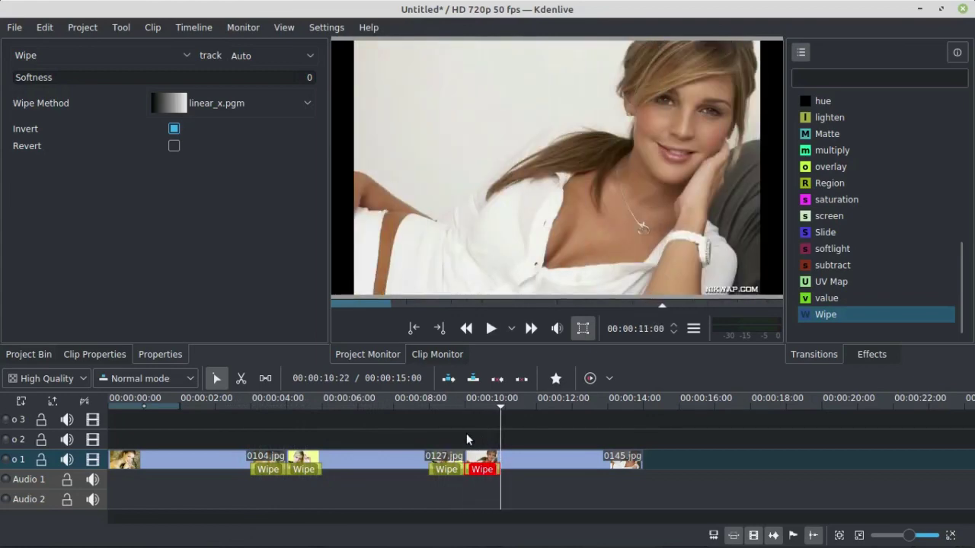
pyautogui.click(187, 424)
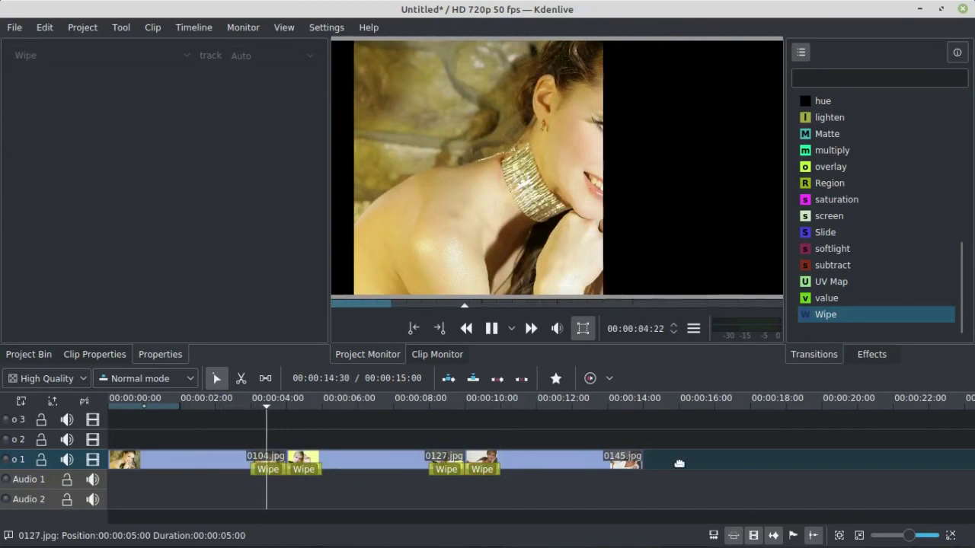
pyautogui.press('space')
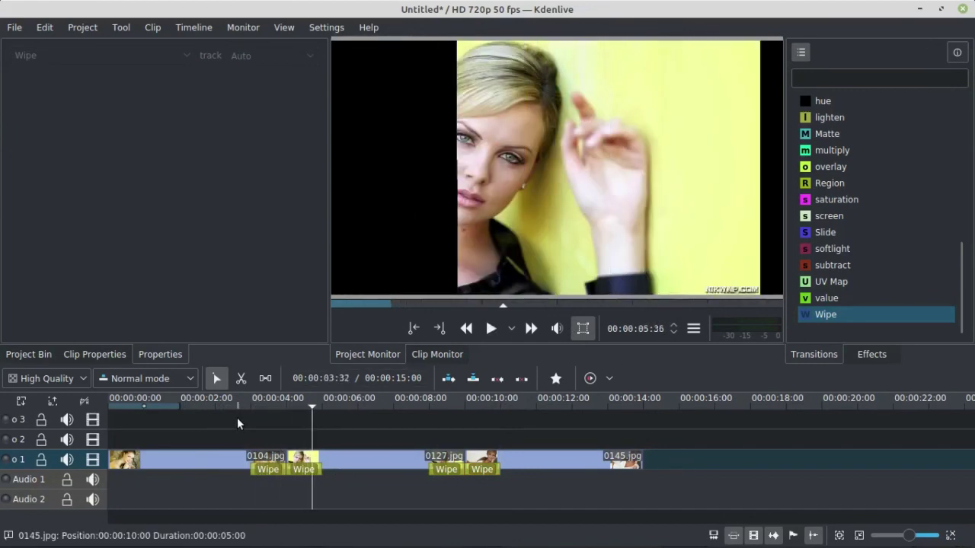
pyautogui.click(237, 417)
pyautogui.click(220, 419)
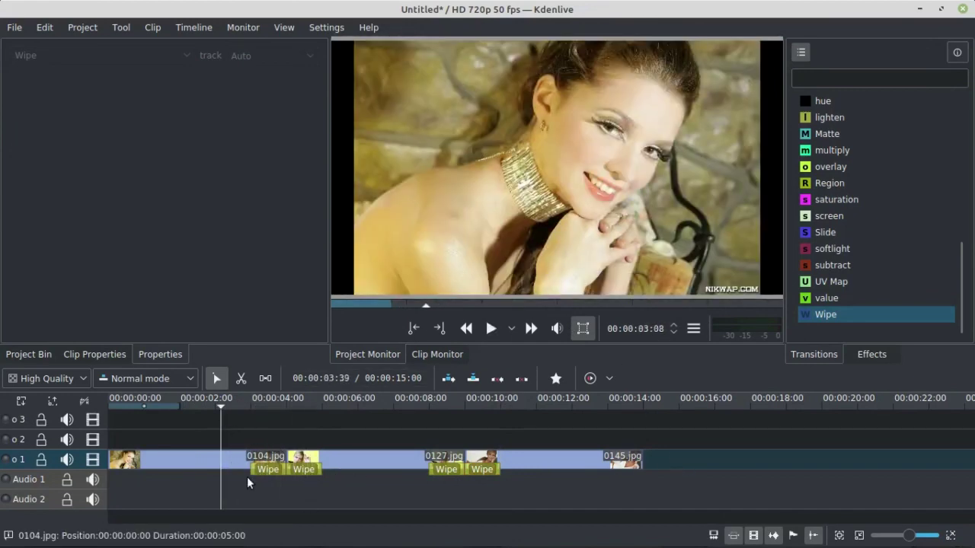
# Lengthen the Wipe at the end of 0104.jpg from its left edge and extend the one at the start of 0127.jpg to about 00:00:02:04.
pyautogui.click(266, 468)
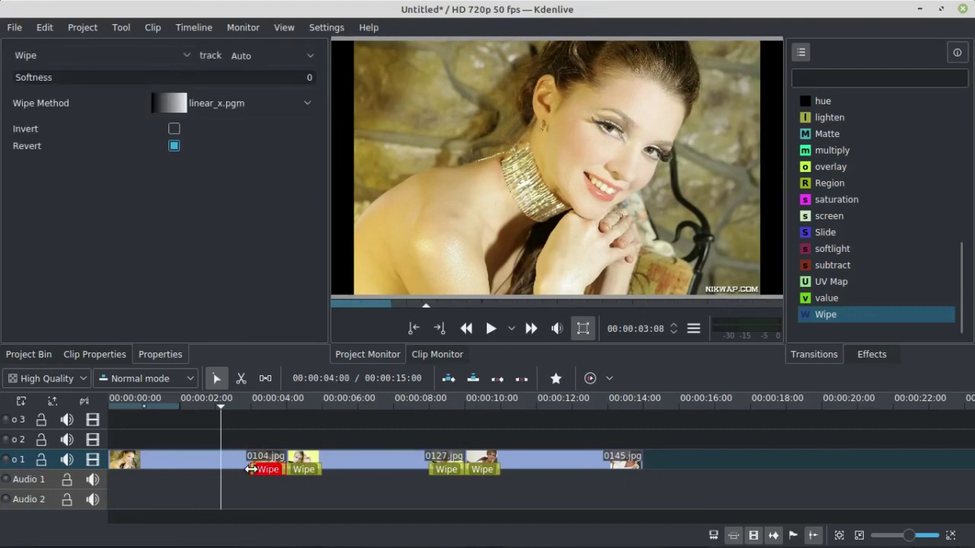
pyautogui.click(320, 470)
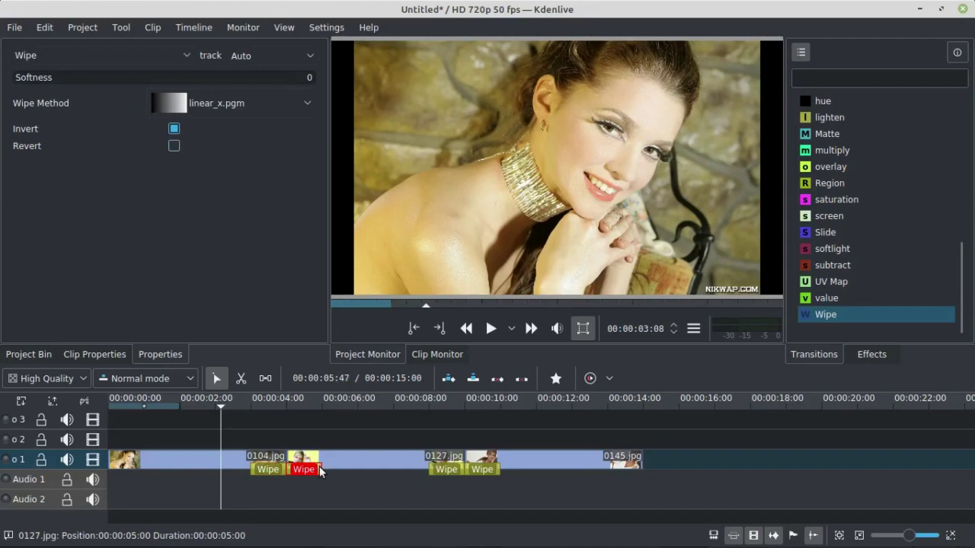
pyautogui.click(257, 469)
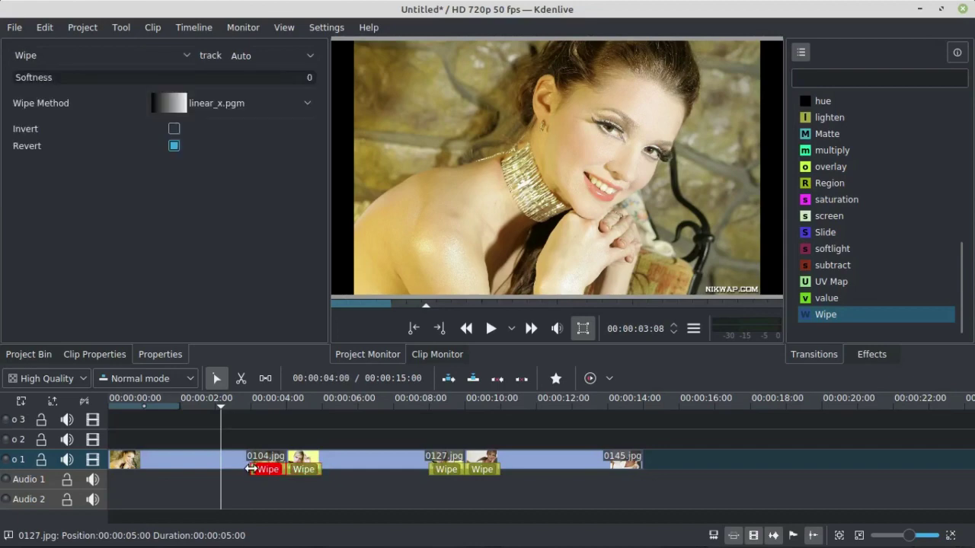
pyautogui.moveTo(251, 469); pyautogui.dragTo(202, 471)
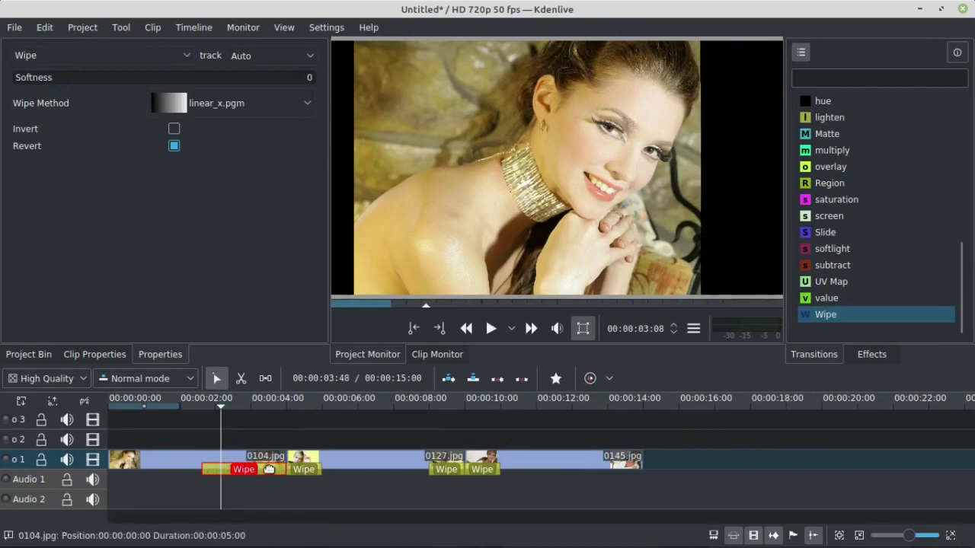
pyautogui.click(309, 469)
pyautogui.moveTo(320, 470); pyautogui.dragTo(359, 470)
# Lengthen the Wipe at the end of 0127.jpg from its left edge and extend the one at the start of 0145.jpg to about 00:00:01:33.
pyautogui.click(436, 467)
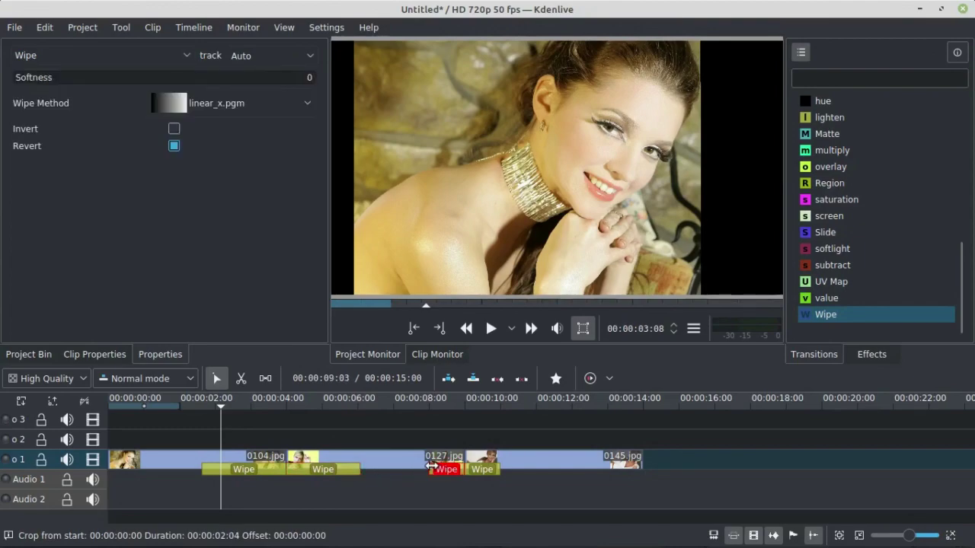
pyautogui.moveTo(431, 466); pyautogui.dragTo(388, 469)
pyautogui.click(485, 470)
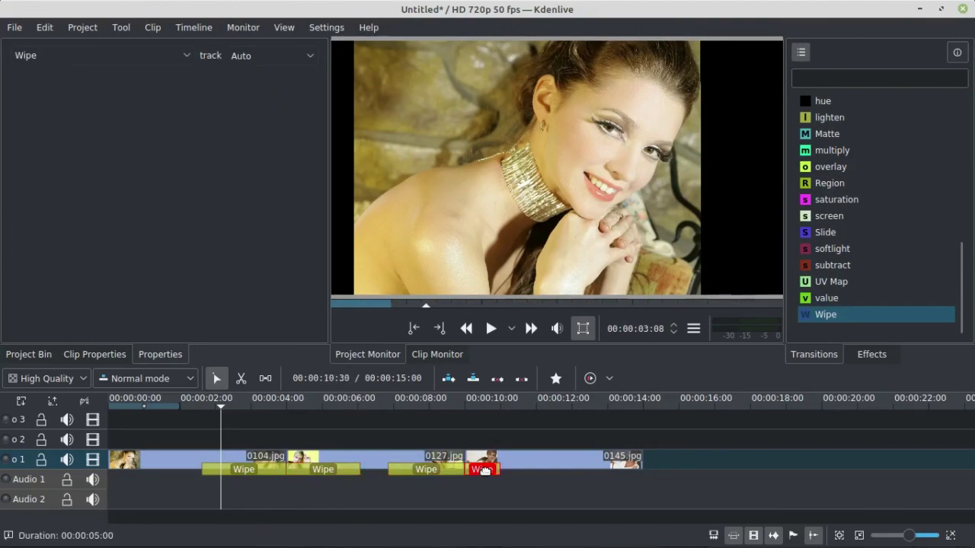
pyautogui.moveTo(498, 470); pyautogui.dragTo(524, 471)
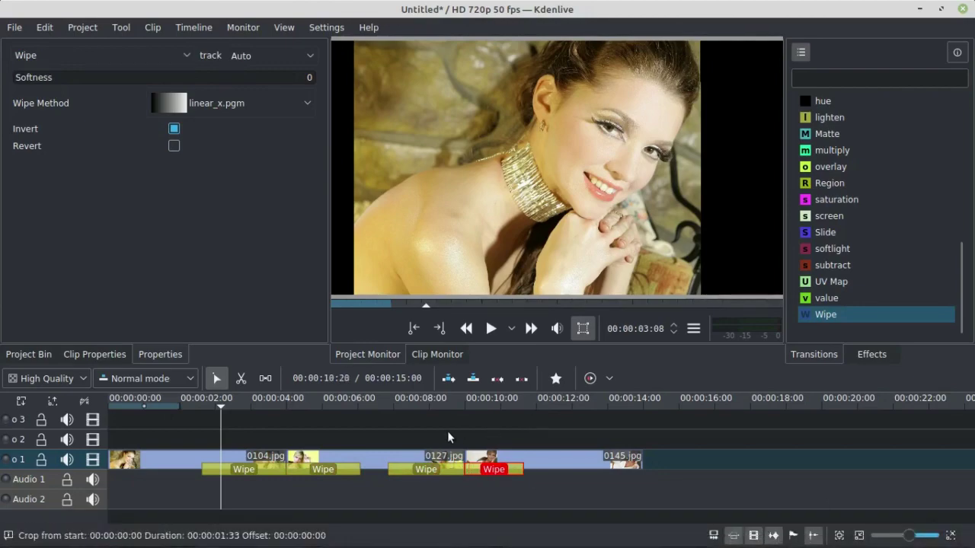
# Play the sequence from before the first Wipe to past the start of 0145.jpg to preview the longer transitions.
pyautogui.click(180, 425)
pyautogui.press('space')
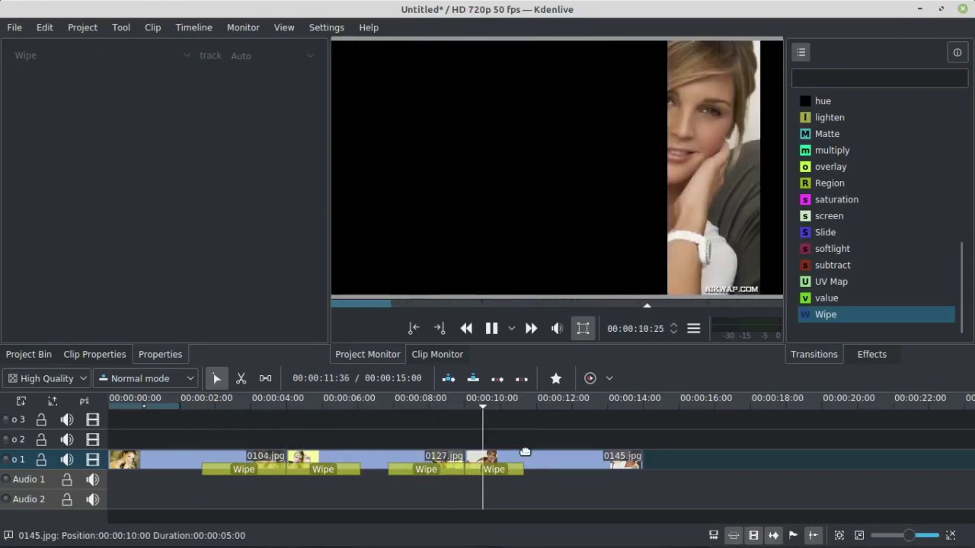
pyautogui.press('space')
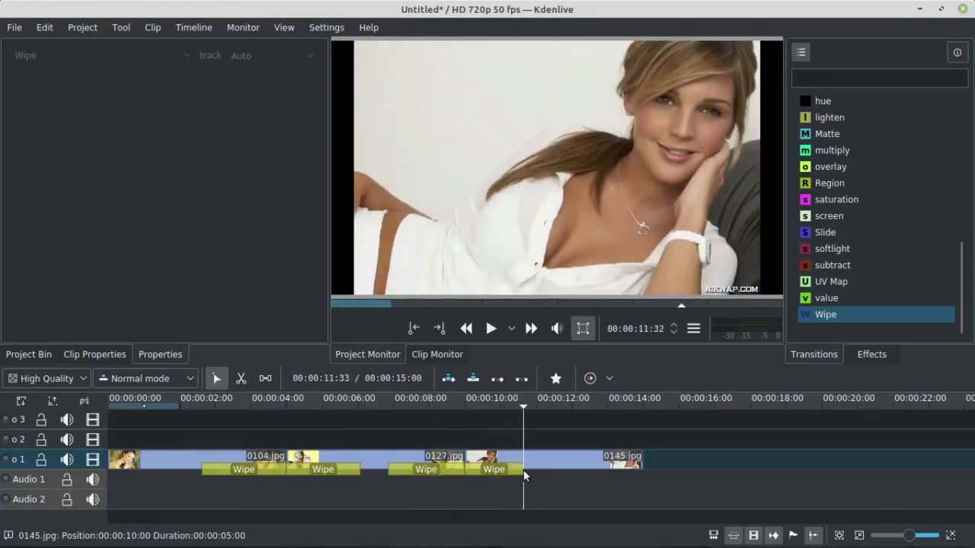
# Extend the Wipe at the start of 0145.jpg to end at about 00:00:12:00 and put the playhead at the start of the first Wipe.
pyautogui.click(504, 470)
pyautogui.click(525, 478)
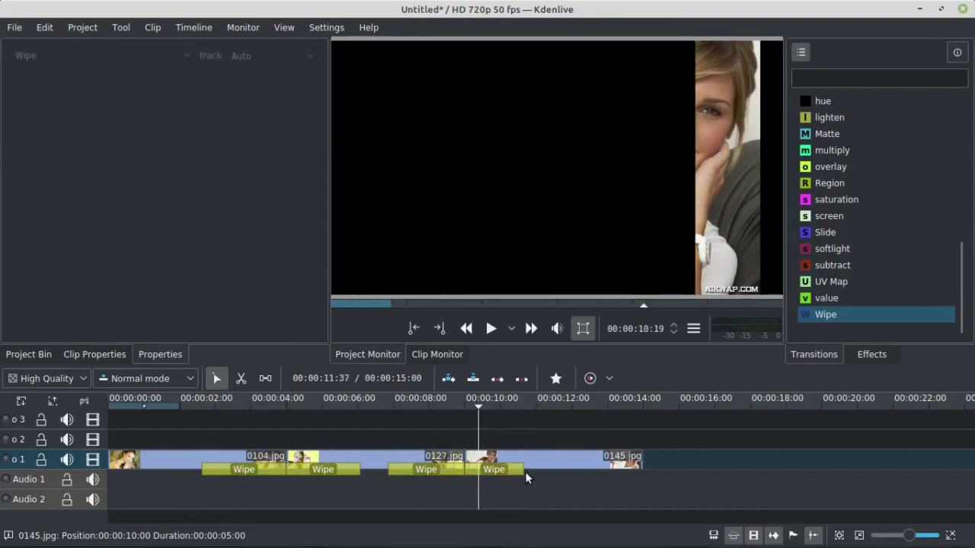
pyautogui.moveTo(520, 466); pyautogui.dragTo(536, 466)
pyautogui.press('space')
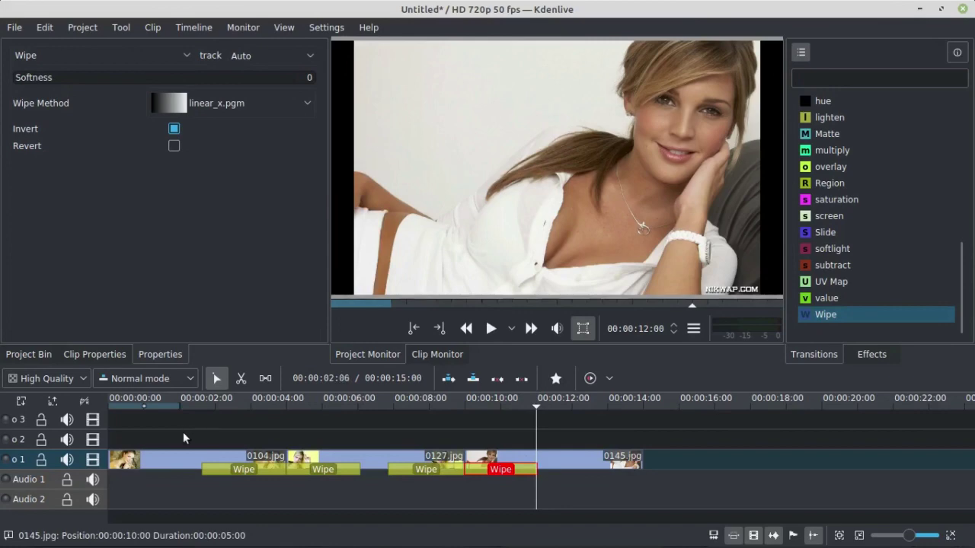
pyautogui.click(196, 417)
pyautogui.click(201, 418)
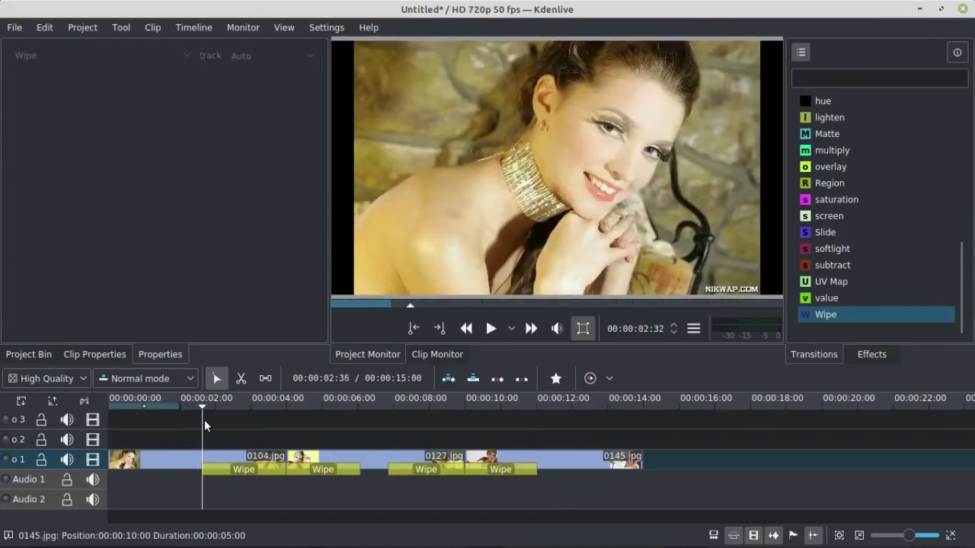
# Browse the available wipe methods and set the Wipe at the end of 0104.jpg to bi-linear_x.pgm.
pyautogui.click(241, 470)
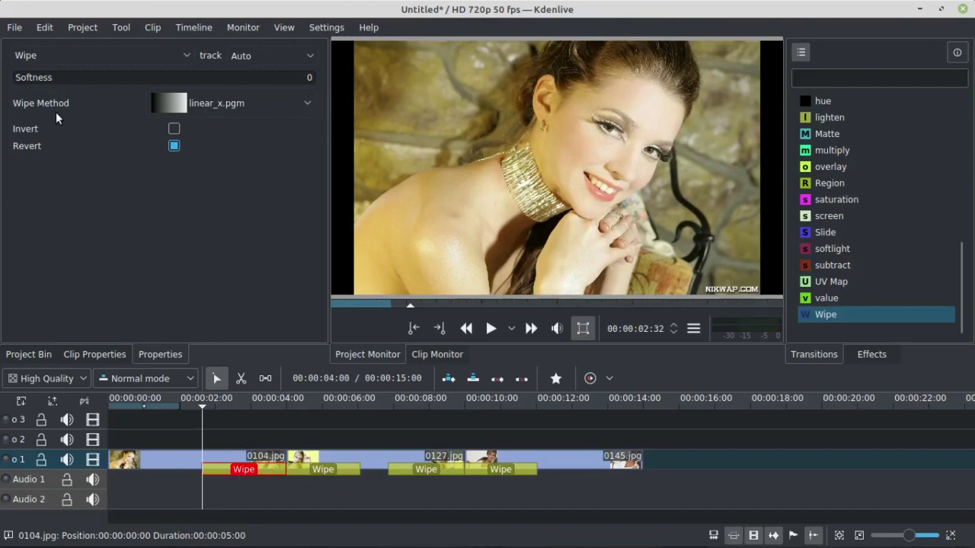
pyautogui.click(228, 105)
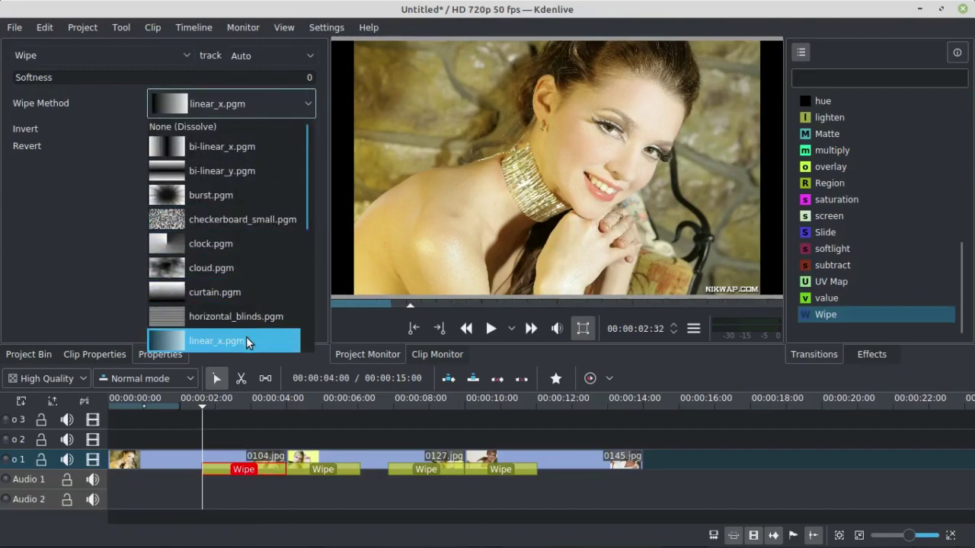
pyautogui.click(100, 224)
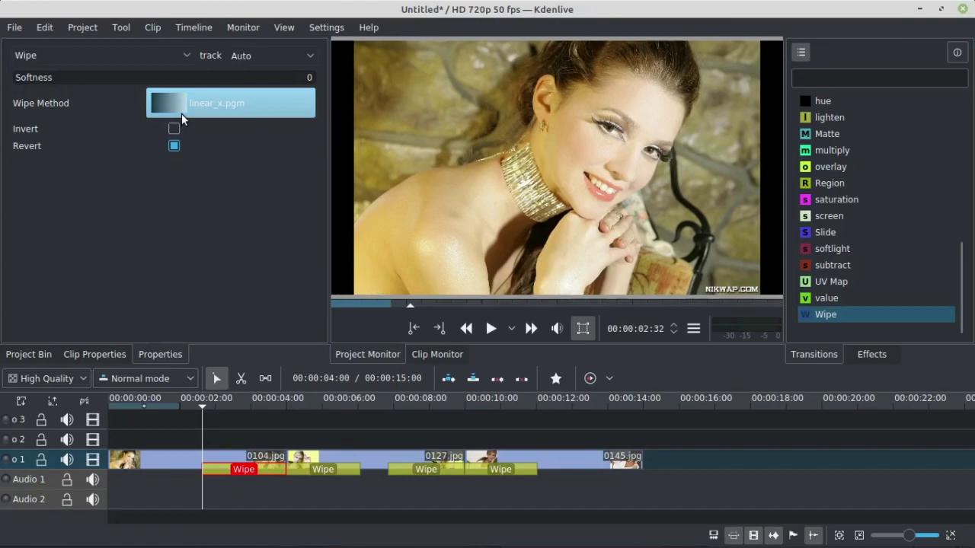
pyautogui.click(181, 113)
pyautogui.scroll(-4, 237, 278)
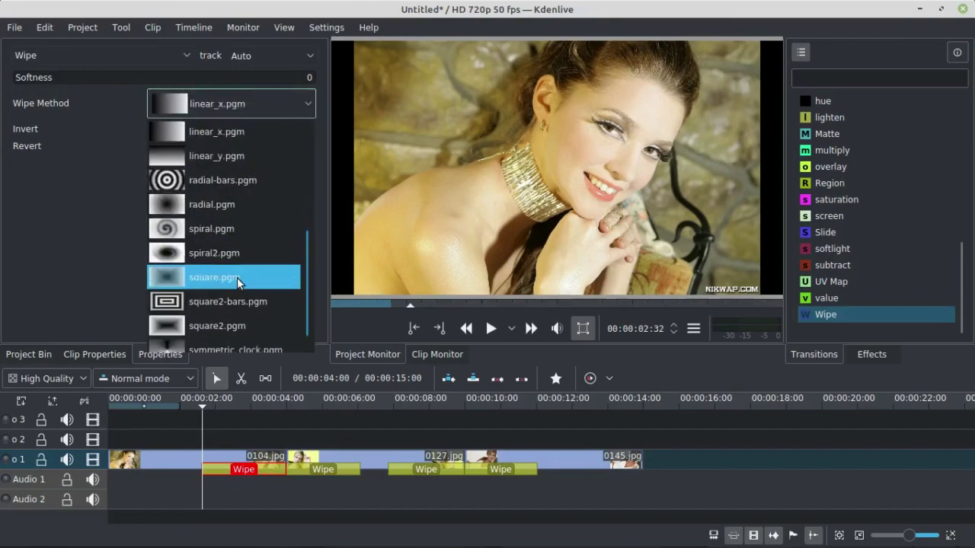
pyautogui.scroll(3, 236, 184)
pyautogui.scroll(2, 236, 183)
pyautogui.scroll(-4, 236, 182)
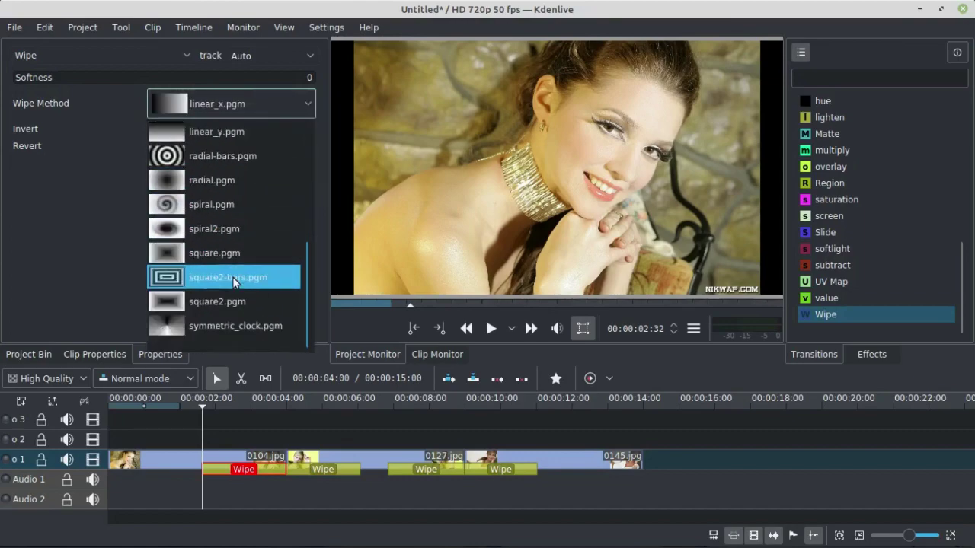
pyautogui.scroll(4, 224, 163)
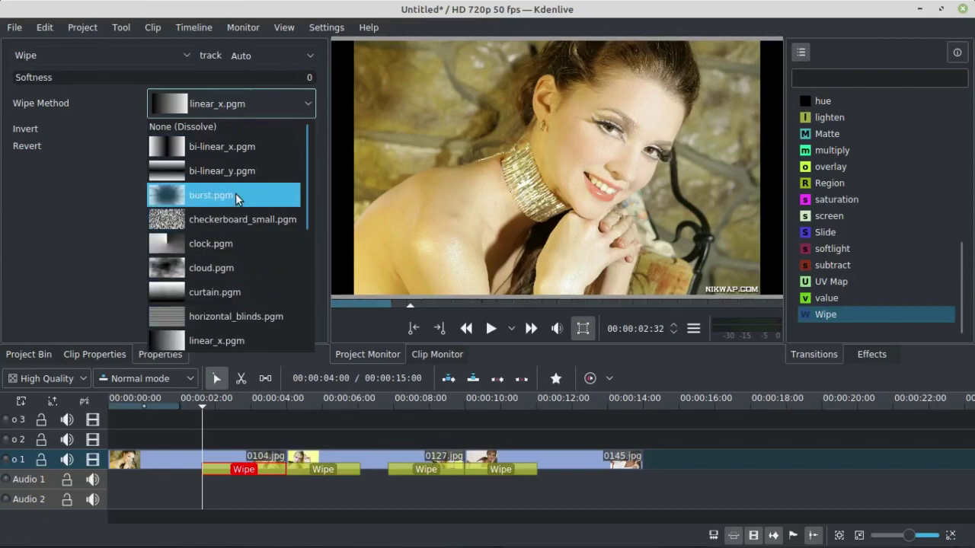
pyautogui.click(236, 147)
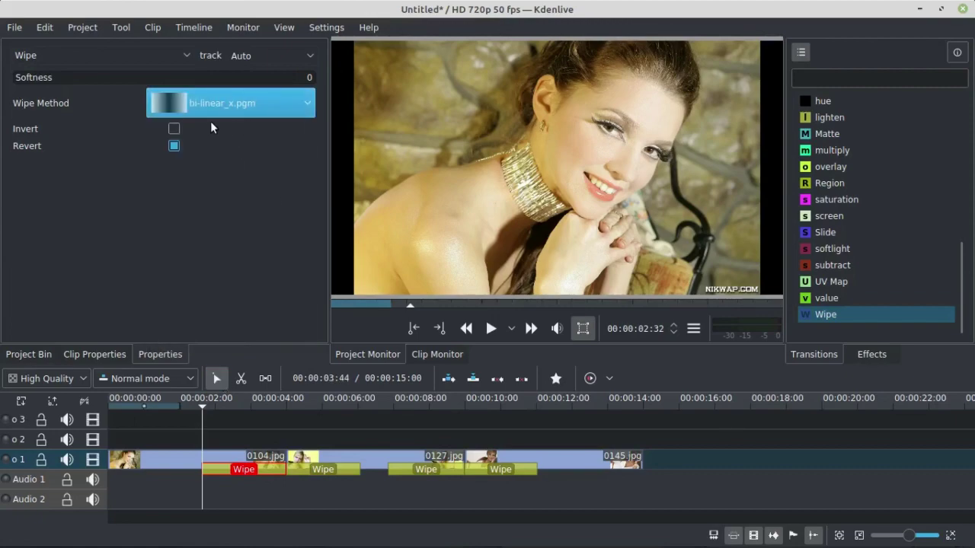
# Set the wipe method to bi-linear_y.pgm at the start of 0127.jpg and to burst.pgm at its end.
pyautogui.click(323, 469)
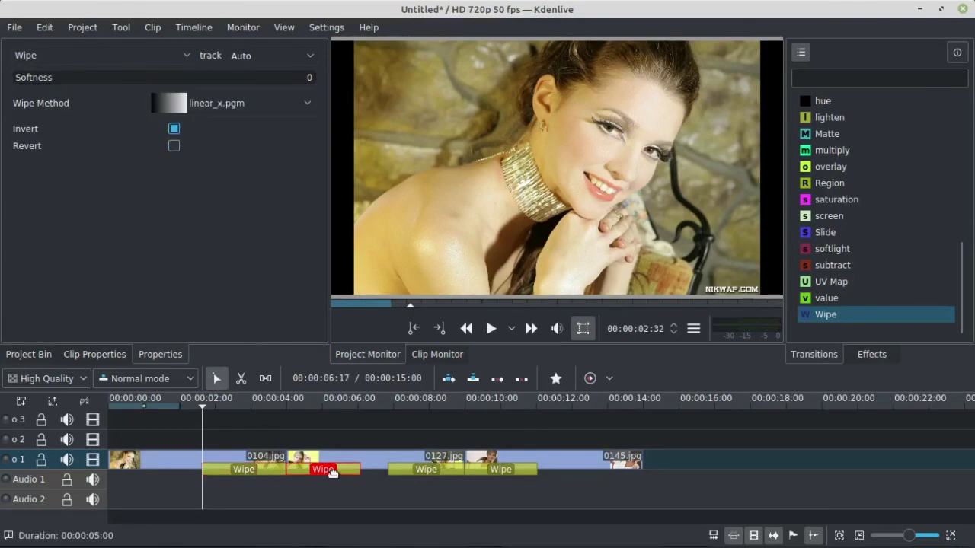
pyautogui.click(233, 108)
pyautogui.click(231, 172)
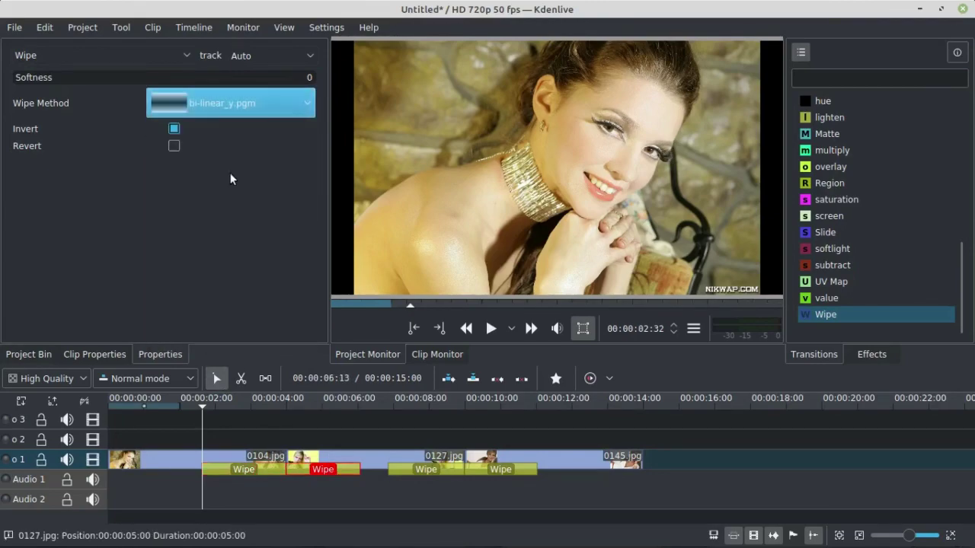
pyautogui.click(435, 471)
pyautogui.click(214, 105)
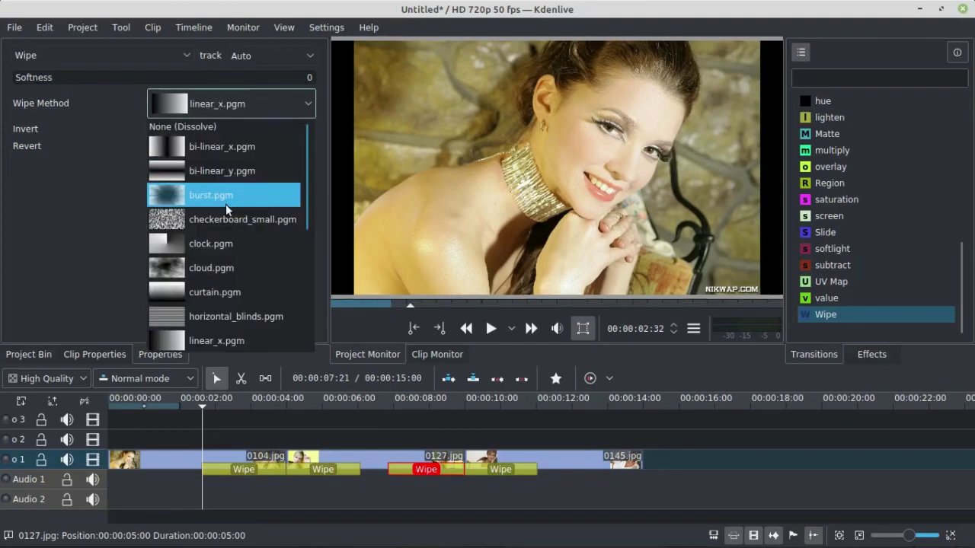
pyautogui.click(226, 197)
# Set the wipe method of the Wipe at the start of 0145.jpg to checkerboard_small.pgm.
pyautogui.click(501, 471)
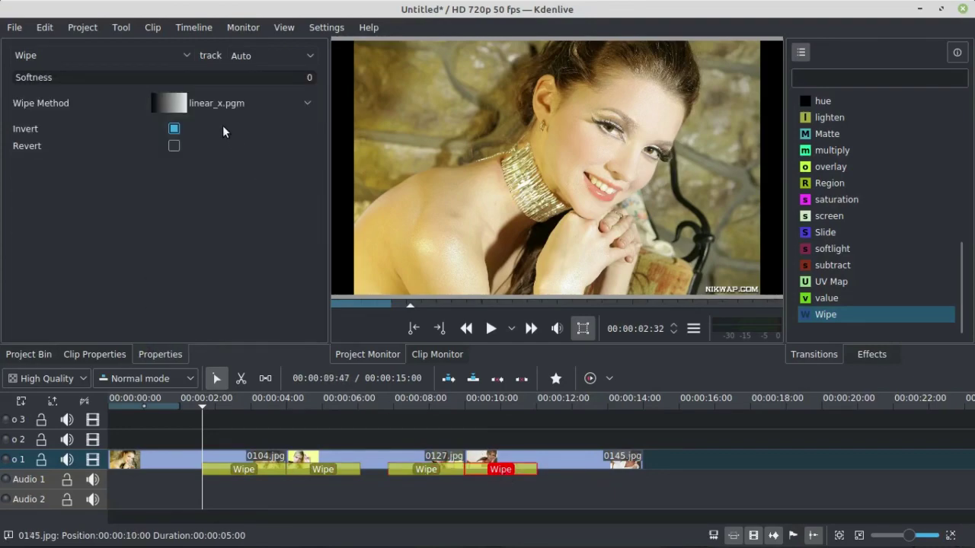
pyautogui.click(221, 107)
pyautogui.click(211, 221)
# Play back the slideshow from the first Wipe to preview all four transitions, and return the playhead near the first Wipe.
pyautogui.click(205, 405)
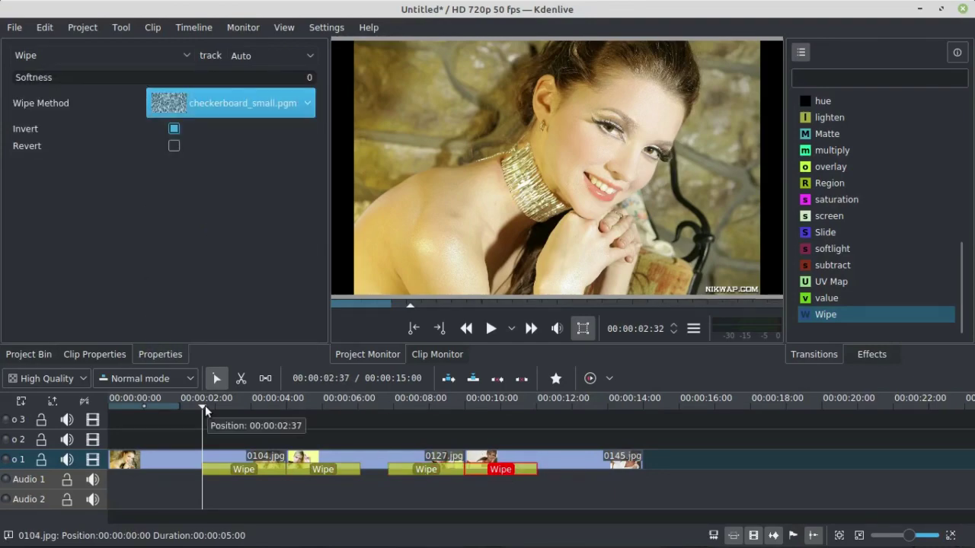
pyautogui.press('space')
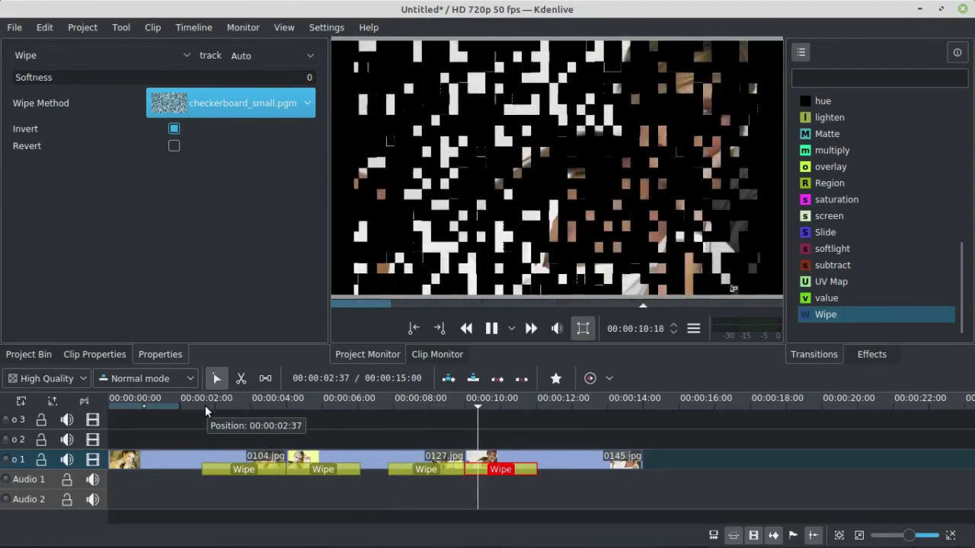
pyautogui.click(195, 420)
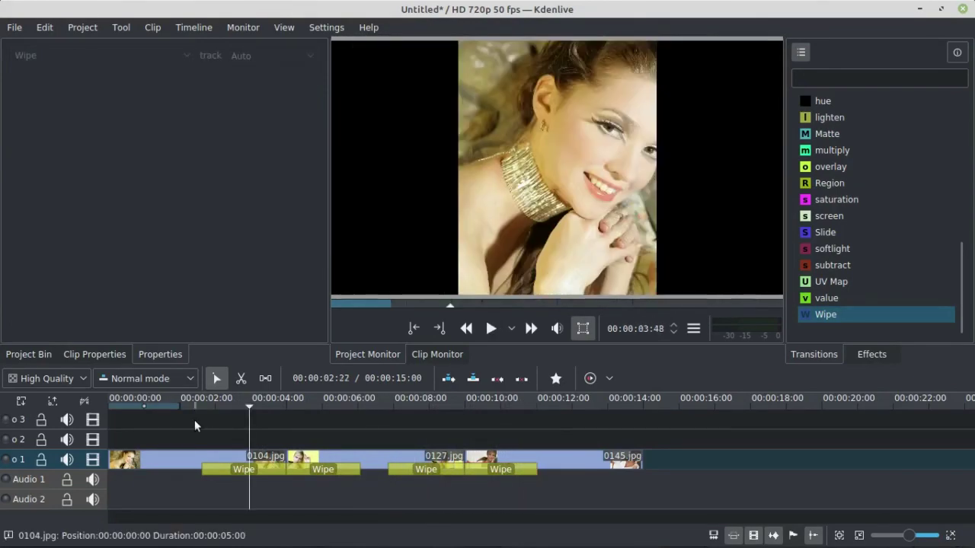
pyautogui.press('space')
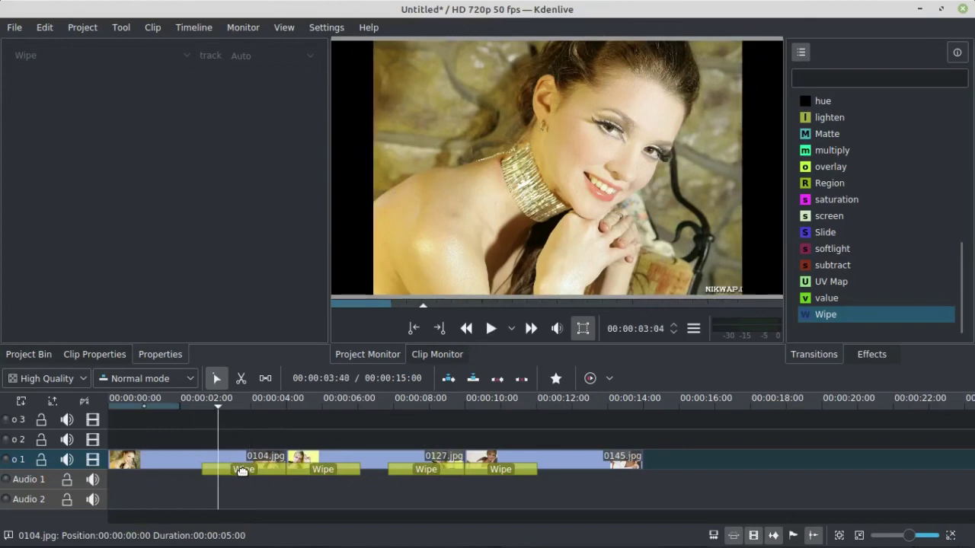
# Set the wipe method to clock.pgm at the end of 0104.jpg and to cloud.pgm at the start of 0127.jpg.
pyautogui.click(242, 469)
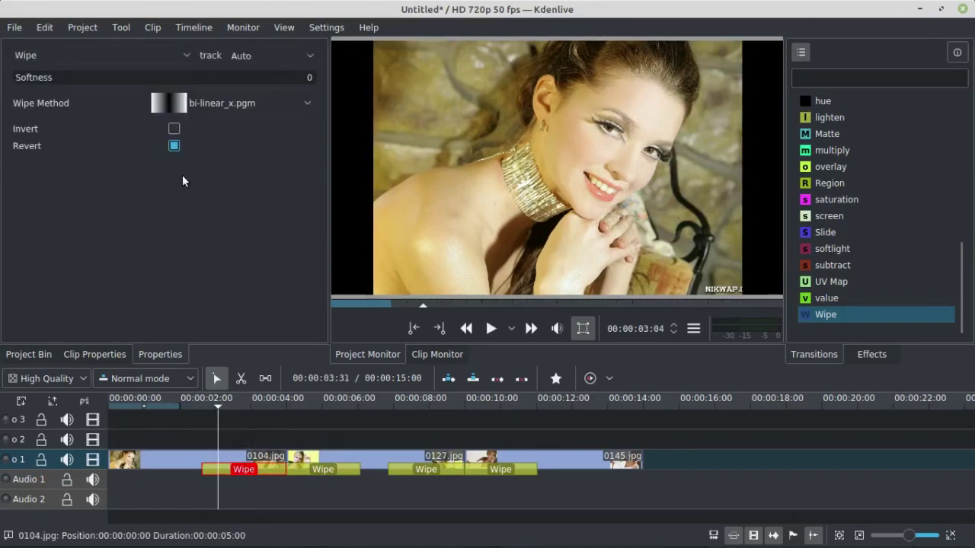
pyautogui.click(228, 103)
pyautogui.click(237, 240)
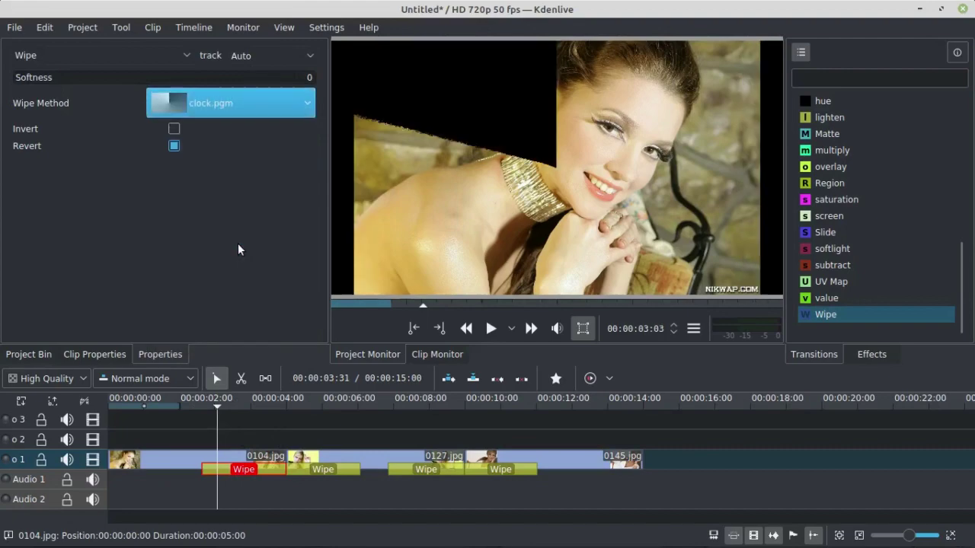
pyautogui.click(323, 469)
pyautogui.click(228, 103)
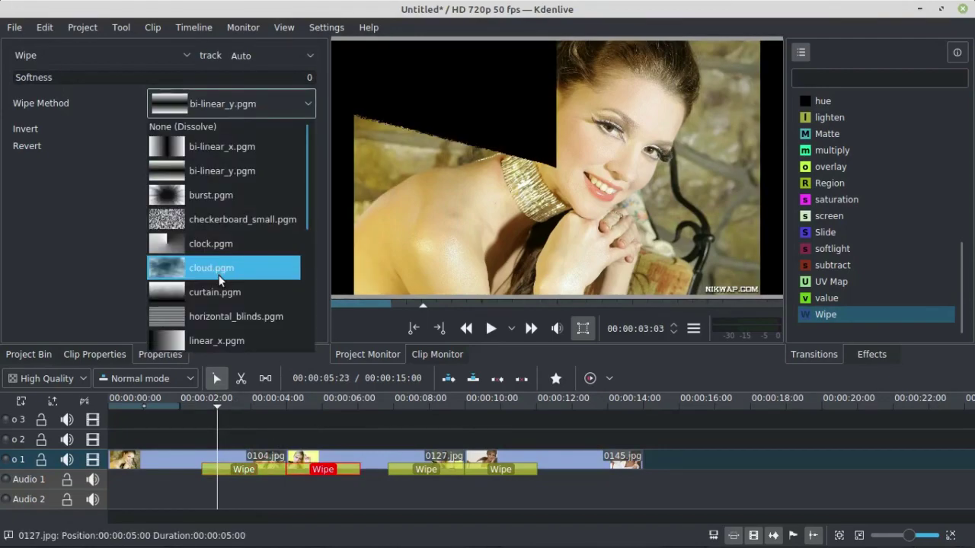
pyautogui.click(218, 275)
# Set the wipe method to curtain.pgm at the end of 0127.jpg and to horizontal_blinds.pgm at the start of 0145.jpg.
pyautogui.click(426, 469)
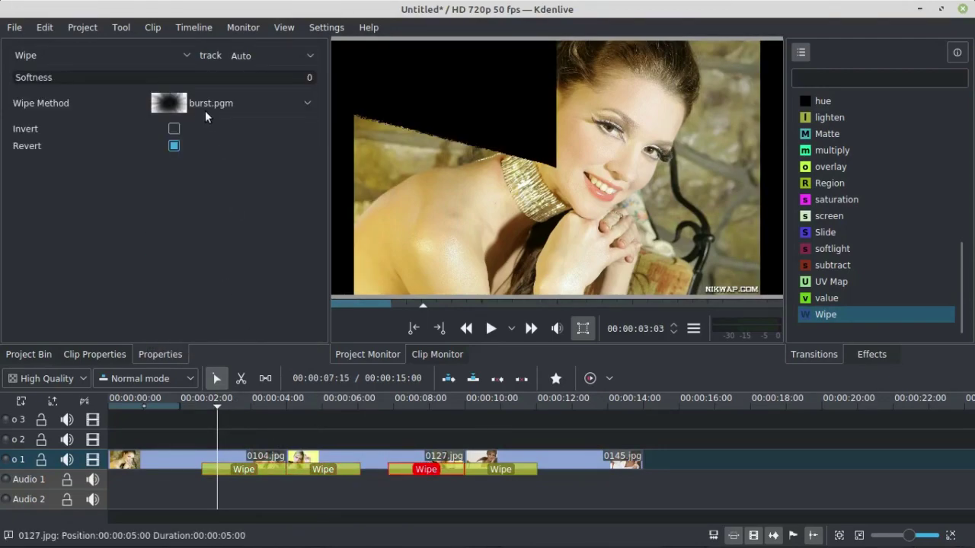
pyautogui.click(203, 104)
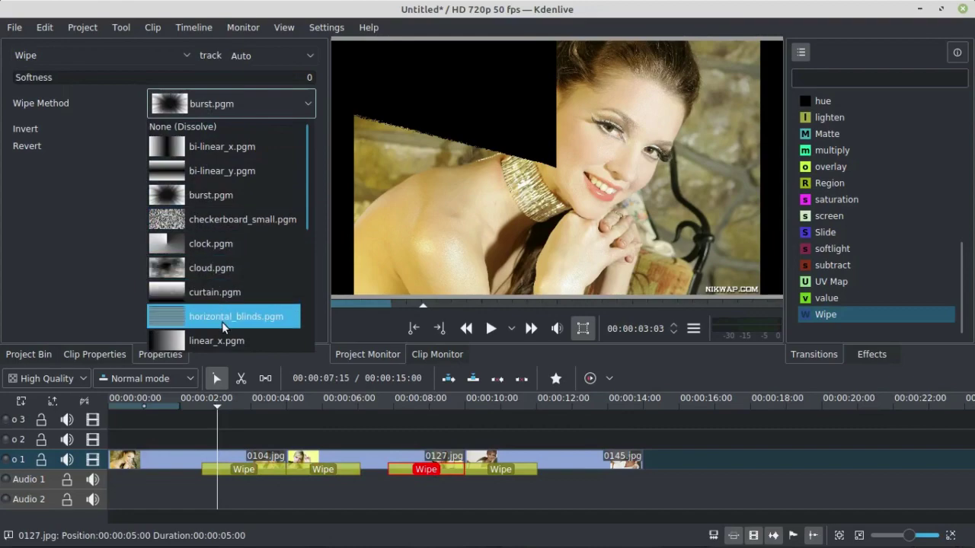
pyautogui.click(222, 293)
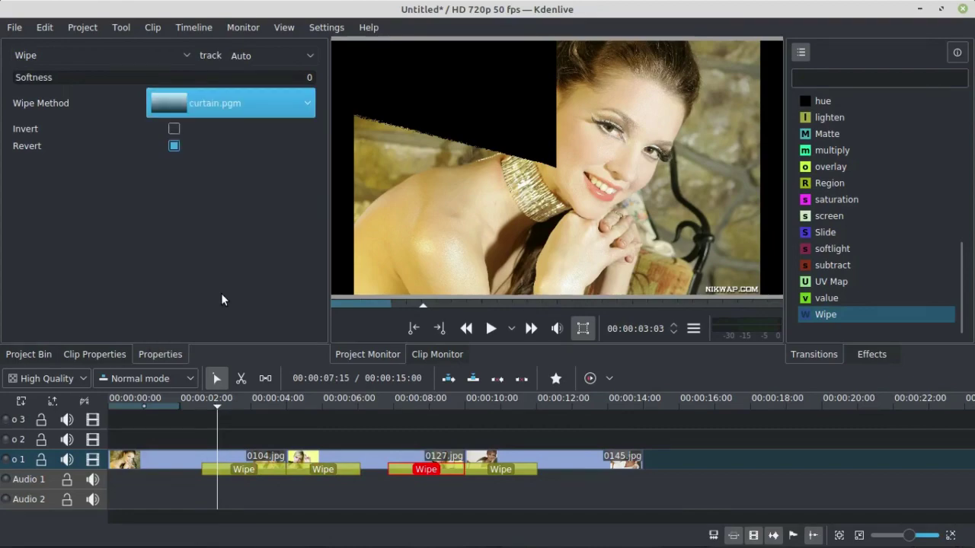
pyautogui.click(486, 467)
pyautogui.click(232, 103)
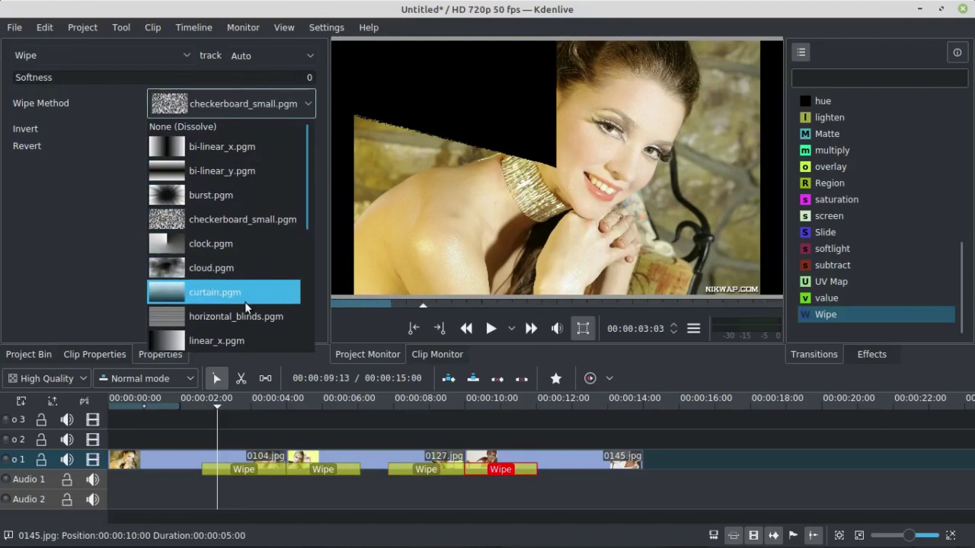
pyautogui.click(259, 320)
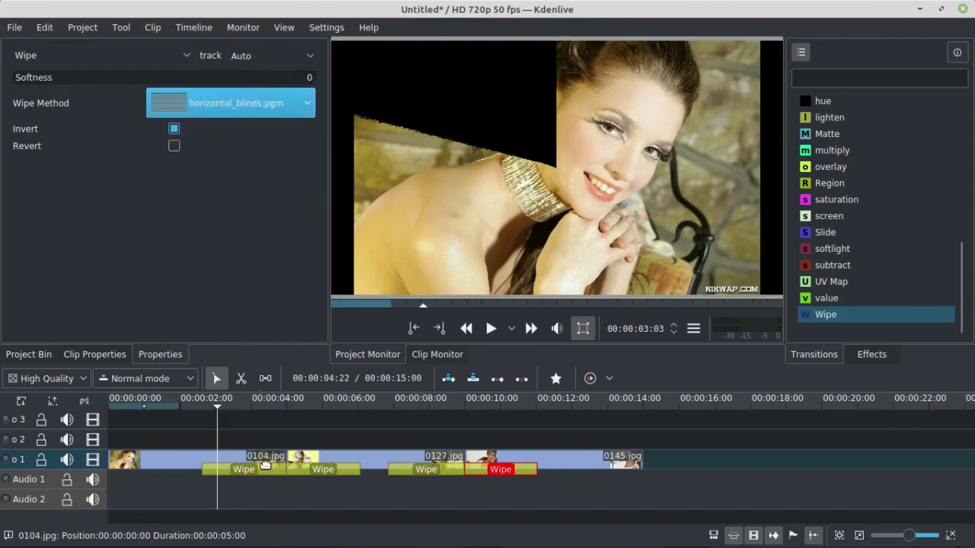
# Preview the clock, cloud, curtain and horizontal blinds wipes by playing from just before the first Wipe.
pyautogui.click(199, 427)
pyautogui.press('space')
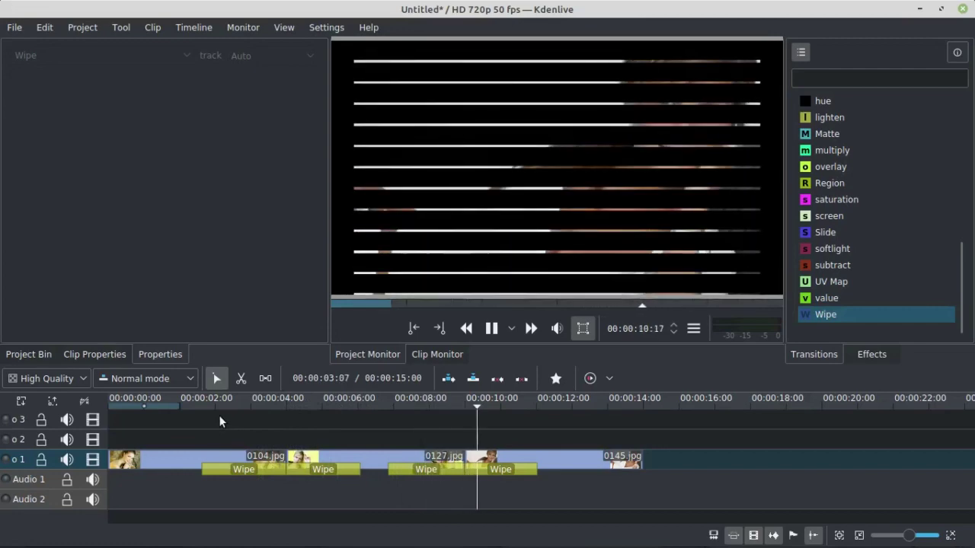
pyautogui.click(193, 421)
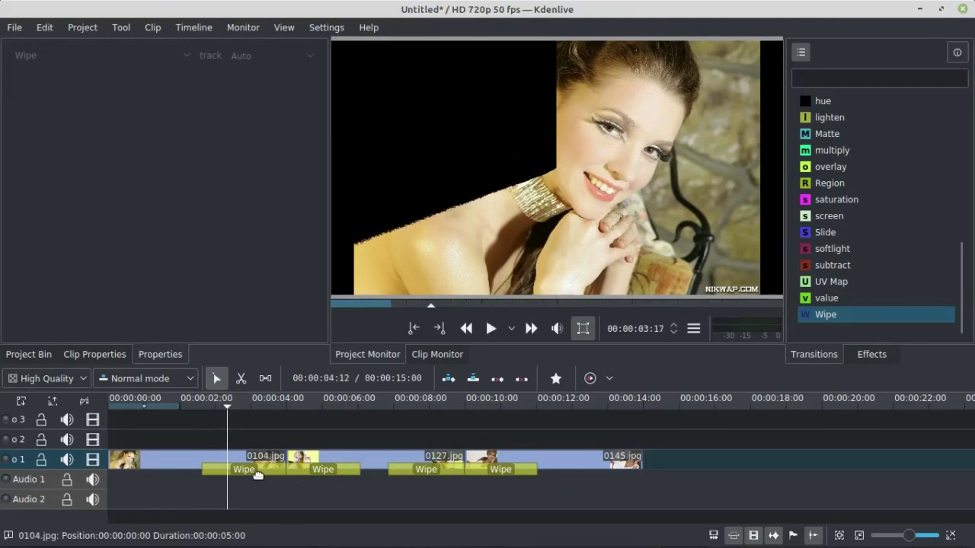
pyautogui.press('space')
# Set the wipe method to radial-bars.pgm at the end of 0104.jpg and to radial.pgm at the start of 0127.jpg.
pyautogui.click(244, 473)
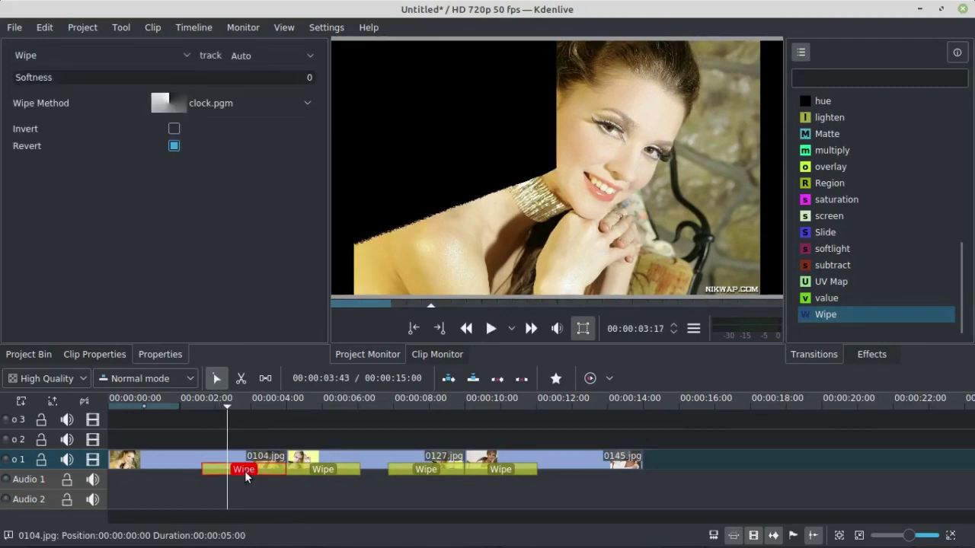
pyautogui.click(237, 111)
pyautogui.scroll(-3, 236, 305)
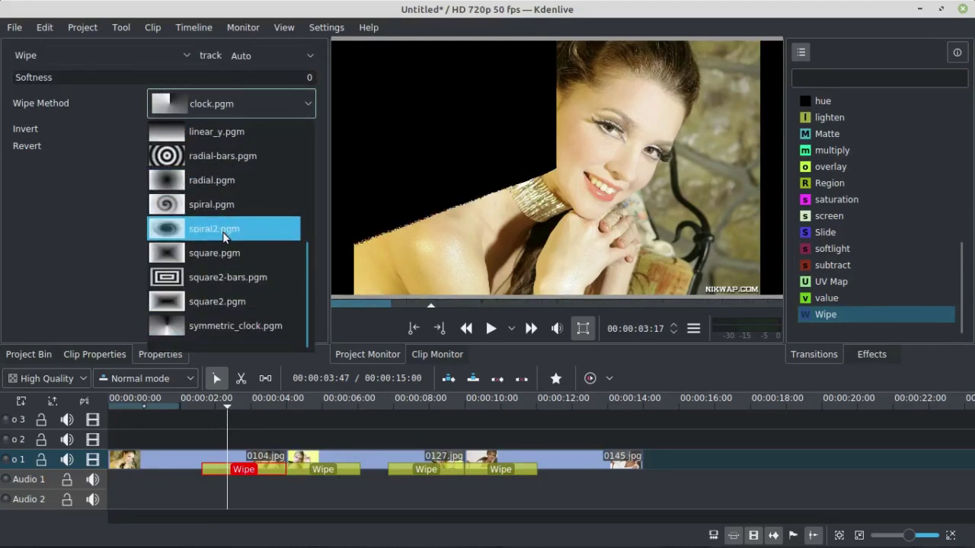
pyautogui.click(228, 156)
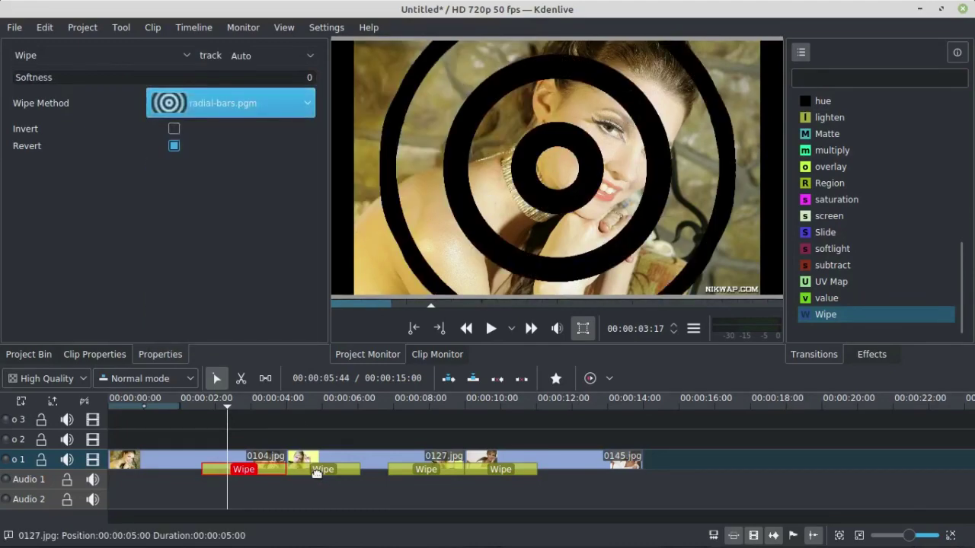
pyautogui.click(318, 470)
pyautogui.click(211, 103)
pyautogui.scroll(-2, 221, 281)
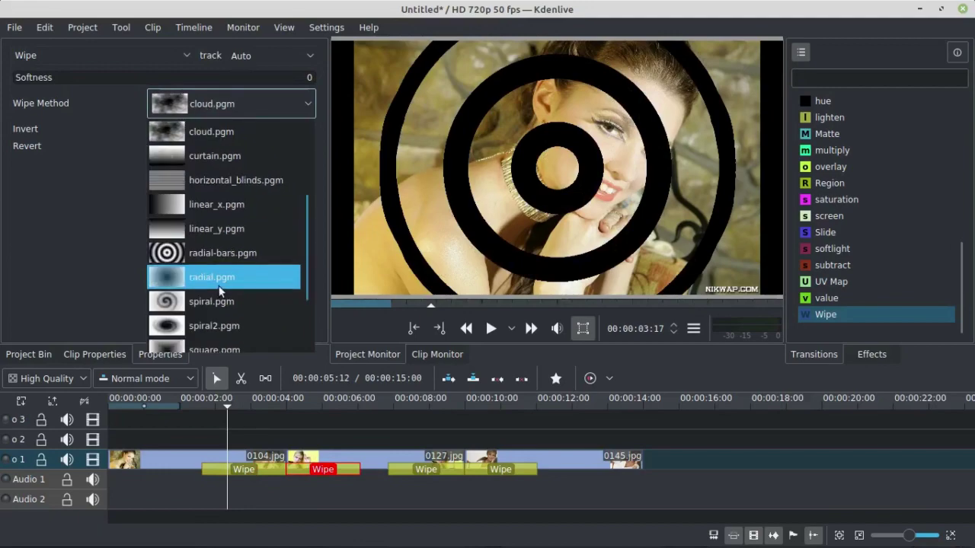
pyautogui.click(220, 288)
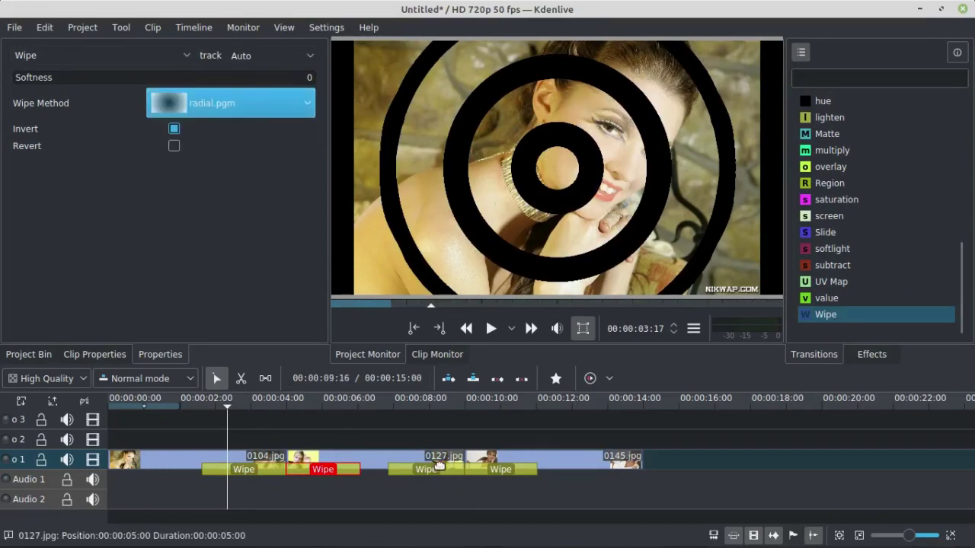
# Set the wipe method to spiral2.pgm at the end of 0127.jpg and to square2-bars.pgm at the start of 0145.jpg.
pyautogui.click(435, 472)
pyautogui.click(200, 113)
pyautogui.scroll(-3, 237, 236)
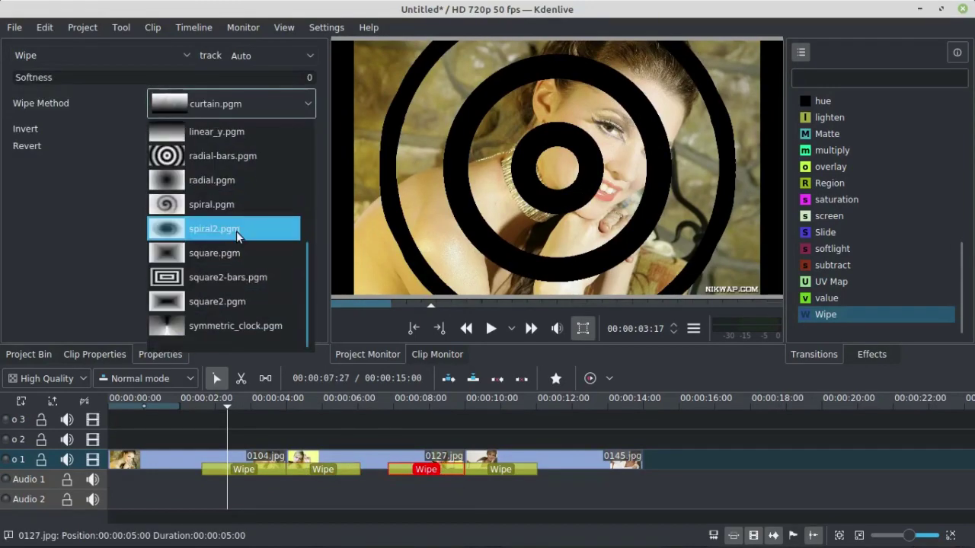
pyautogui.click(236, 236)
pyautogui.click(503, 470)
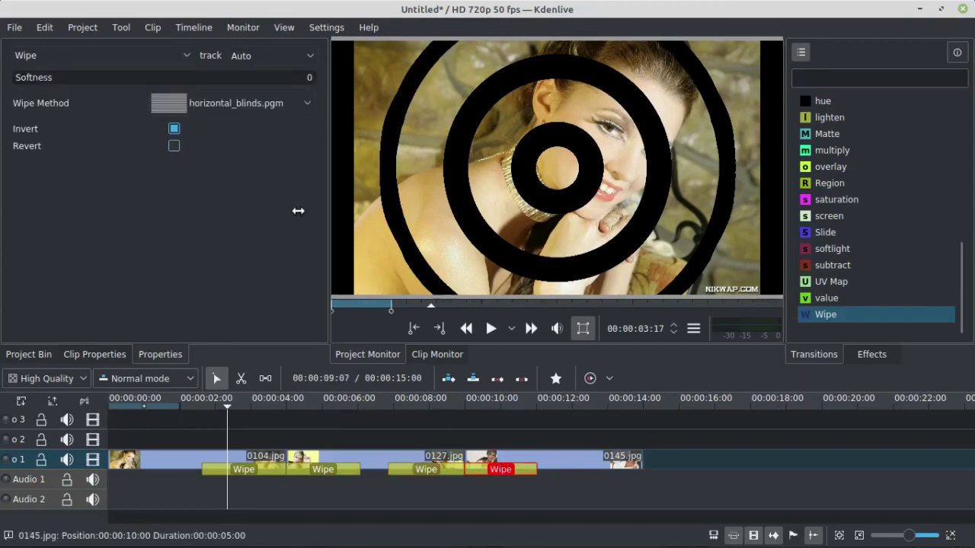
pyautogui.click(241, 109)
pyautogui.scroll(-3, 228, 297)
pyautogui.click(266, 277)
# Preview the radial bars, radial, spiral and square bars wipes from just before the first Wipe, and return the playhead there.
pyautogui.click(196, 419)
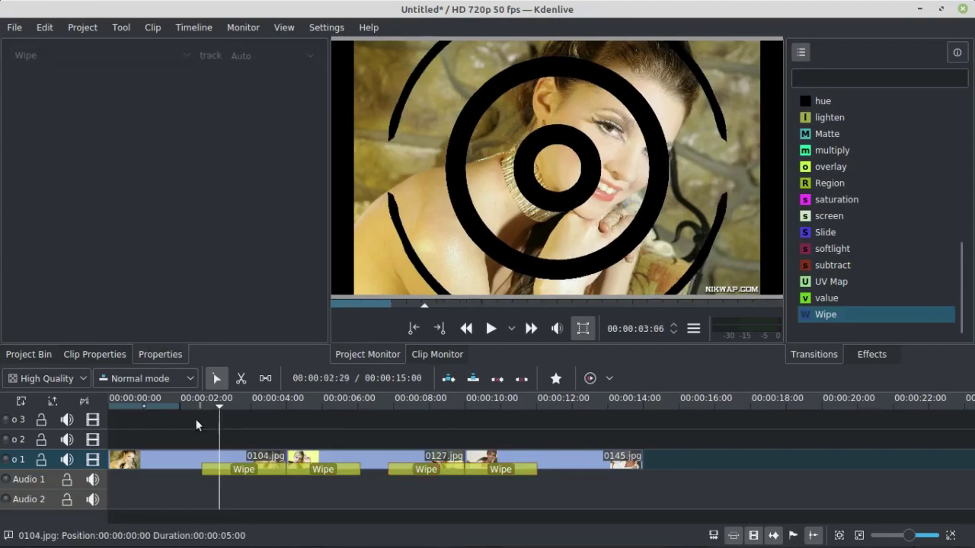
pyautogui.click(191, 419)
pyautogui.press('space')
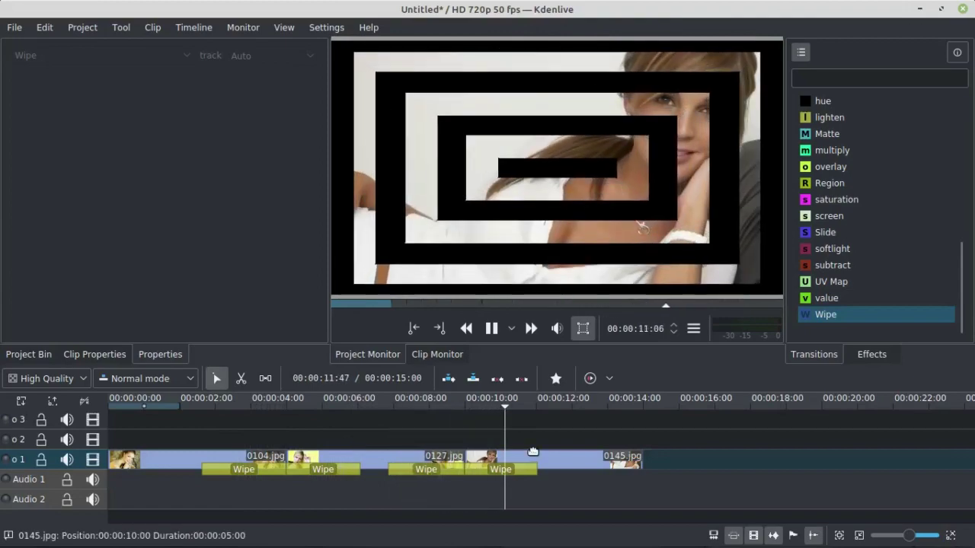
pyautogui.click(212, 432)
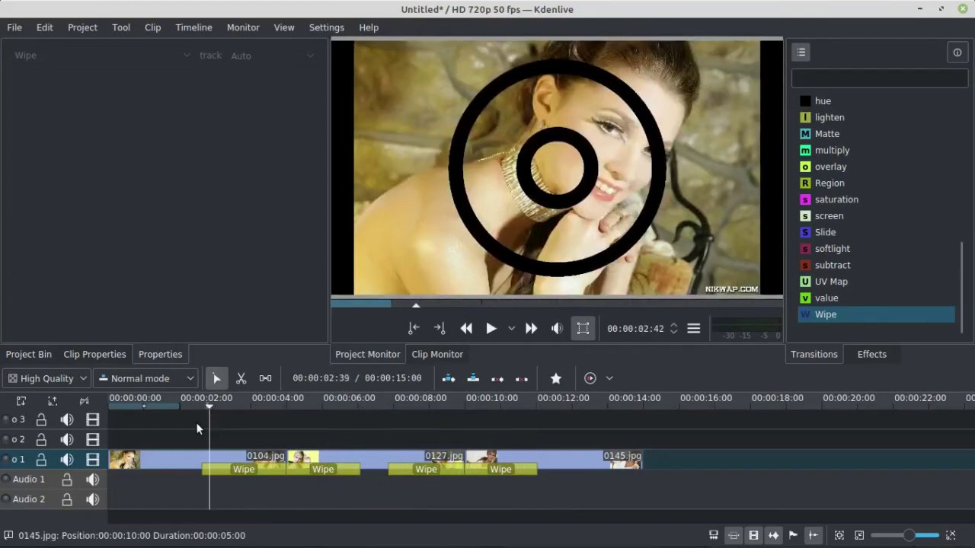
pyautogui.click(197, 428)
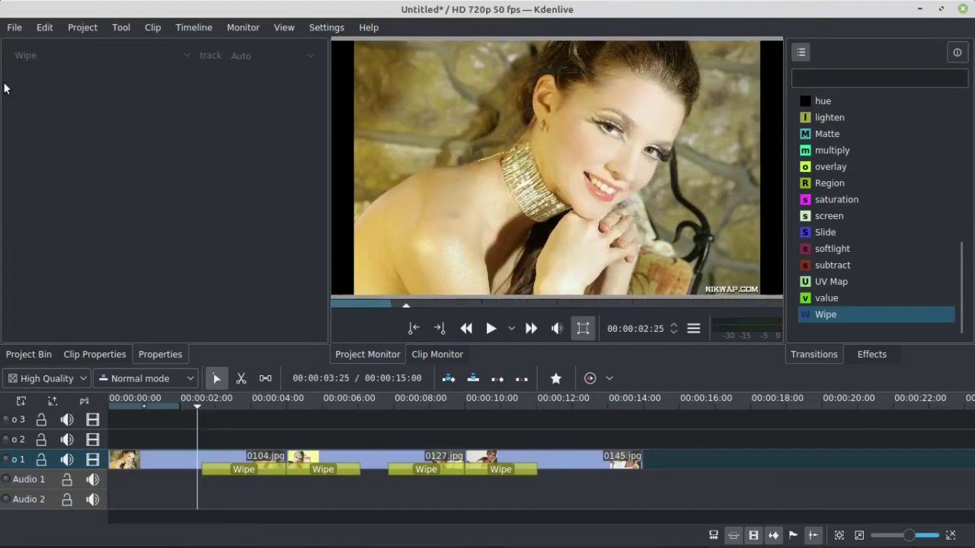
# Open the render settings for the project and enlarge the Rendering dialog to show more of the format list.
pyautogui.click(14, 27)
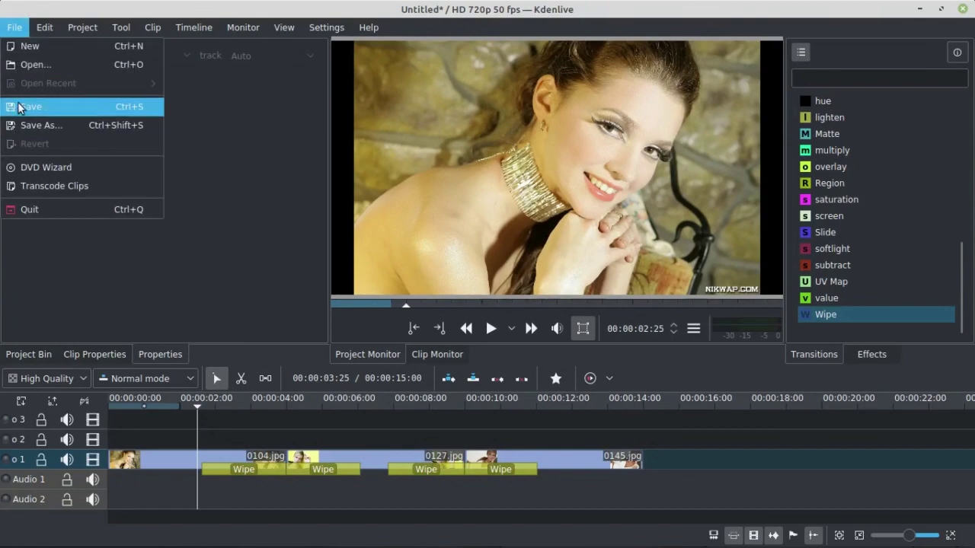
pyautogui.click(97, 32)
pyautogui.click(82, 27)
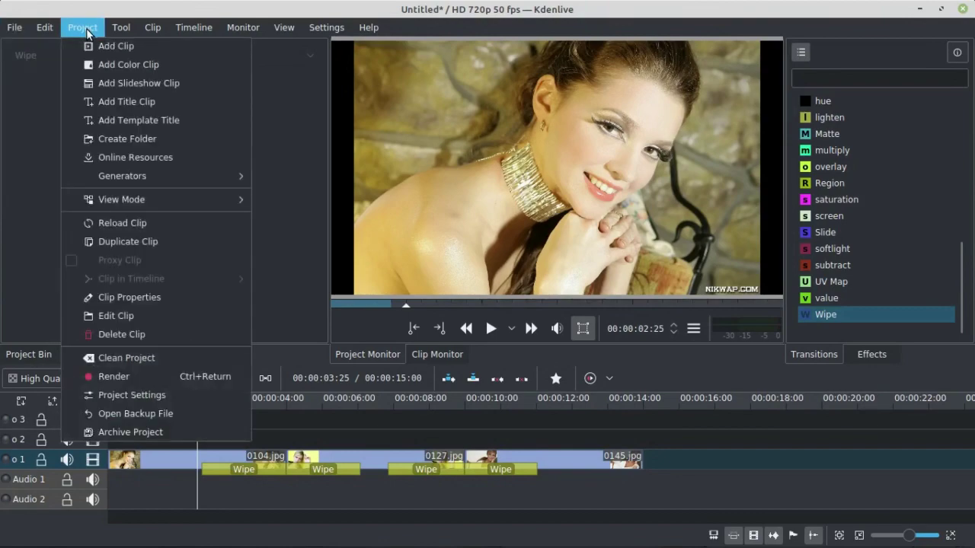
pyautogui.click(136, 378)
pyautogui.moveTo(483, 97); pyautogui.dragTo(452, 34)
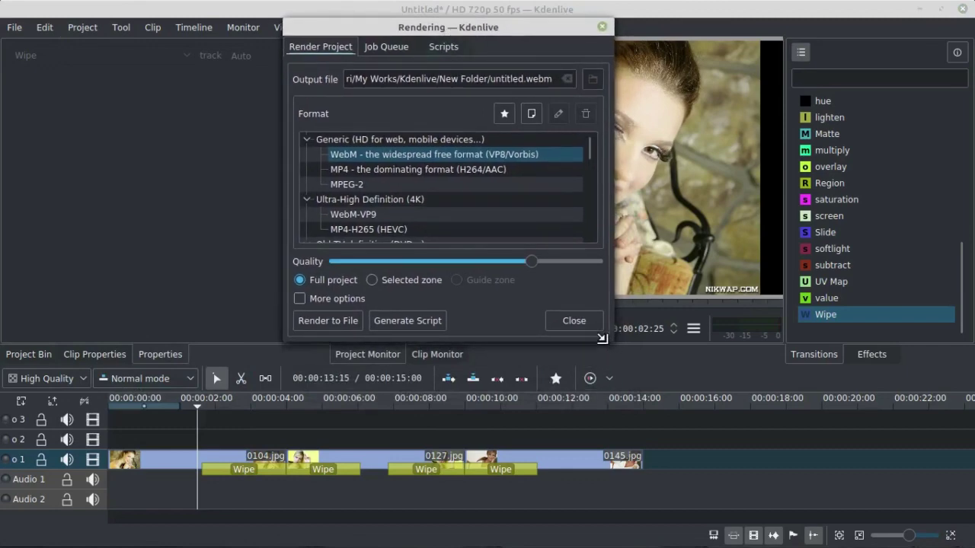
pyautogui.moveTo(603, 336); pyautogui.dragTo(728, 465)
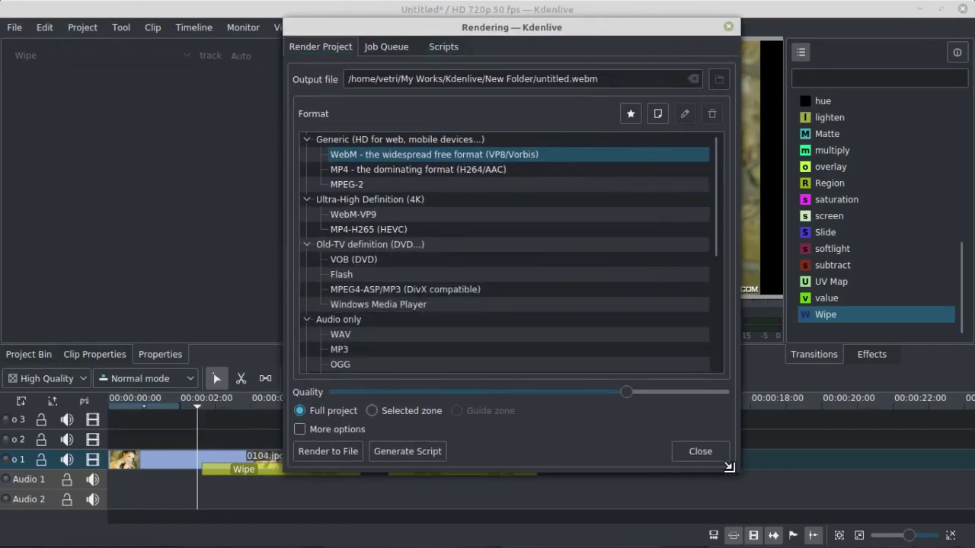
pyautogui.moveTo(509, 30); pyautogui.dragTo(493, 23)
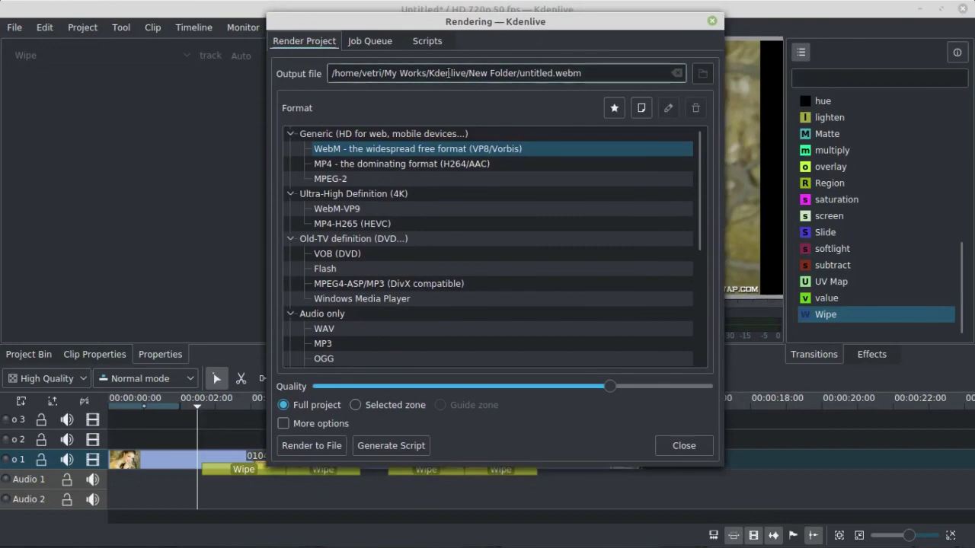
# Set the render output to untitled.webm in the Videos folder of the home directory.
pyautogui.click(607, 73)
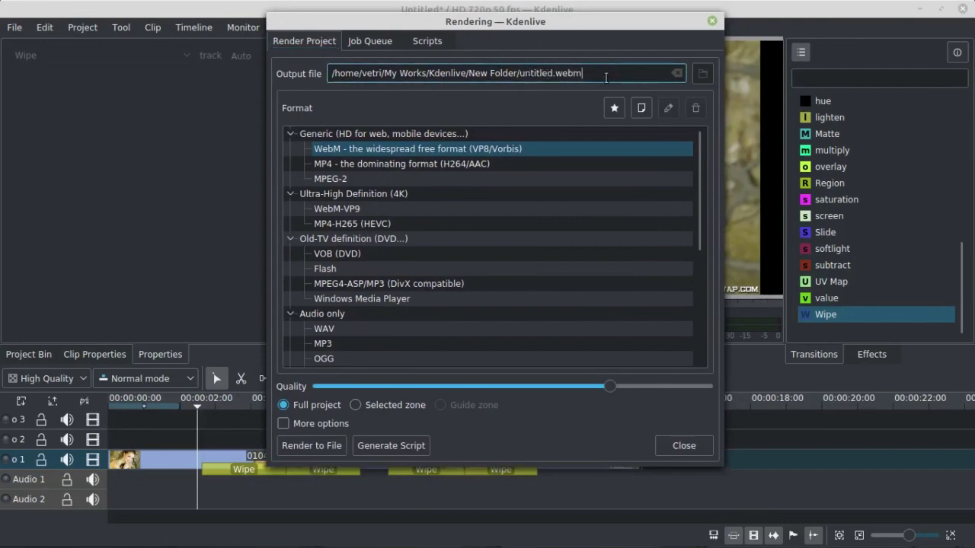
pyautogui.click(705, 72)
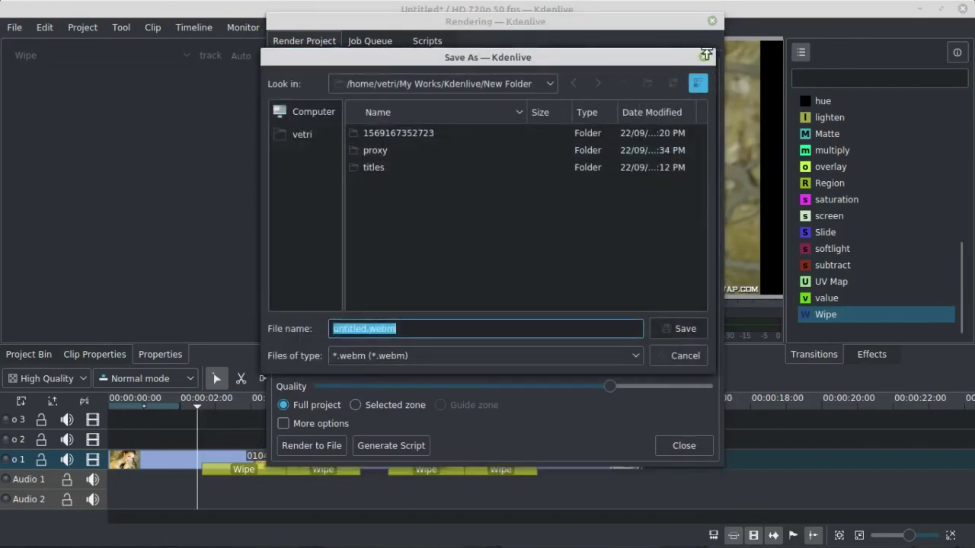
pyautogui.click(705, 54)
pyautogui.click(704, 74)
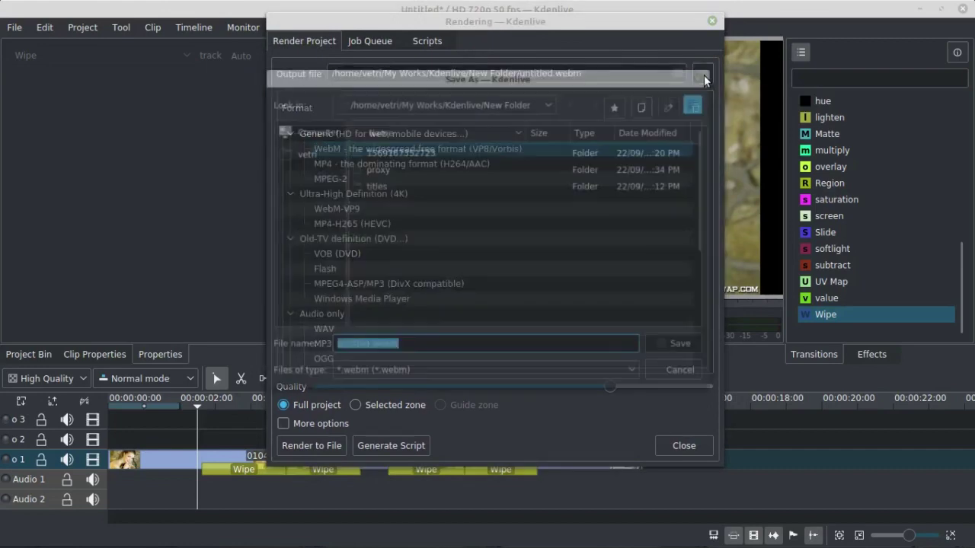
pyautogui.click(302, 155)
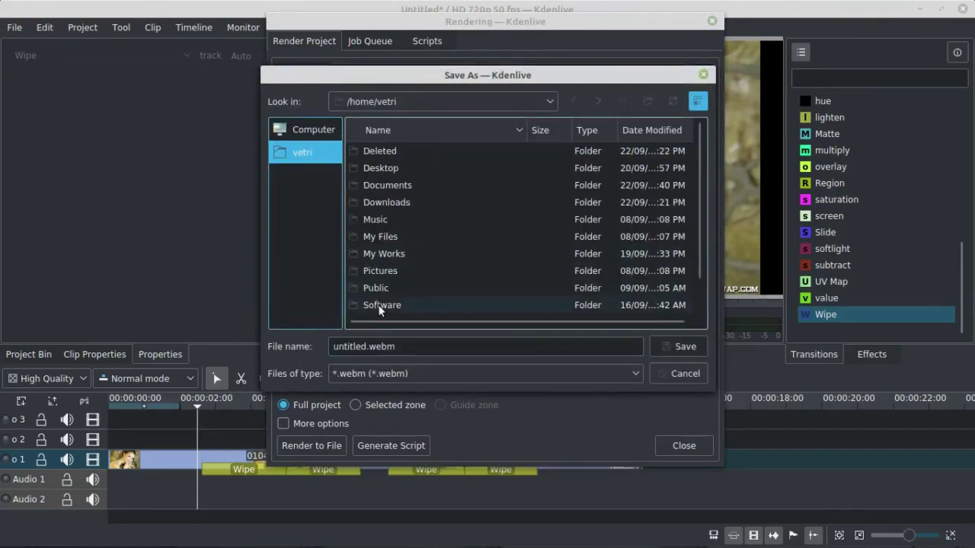
pyautogui.scroll(-1, 384, 289)
pyautogui.doubleClick(379, 306)
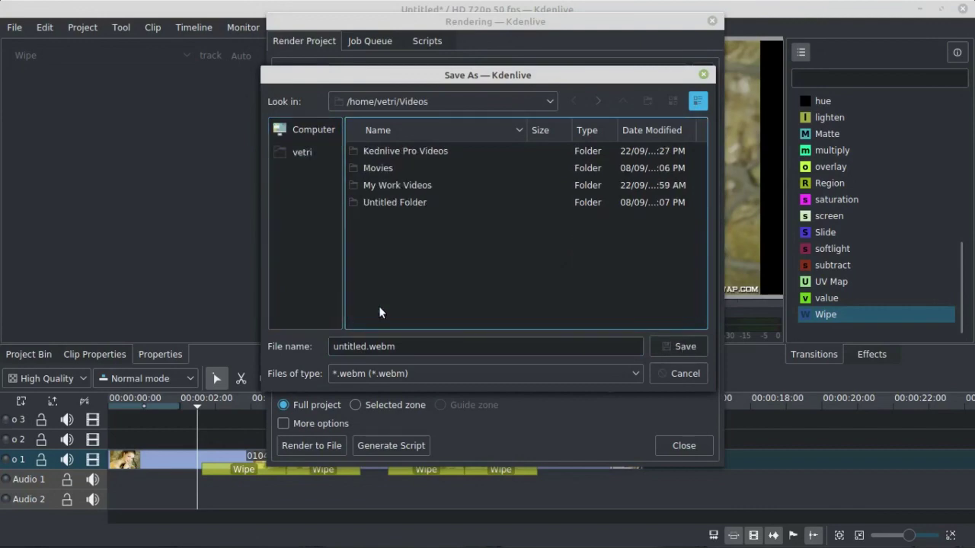
pyautogui.click(344, 347)
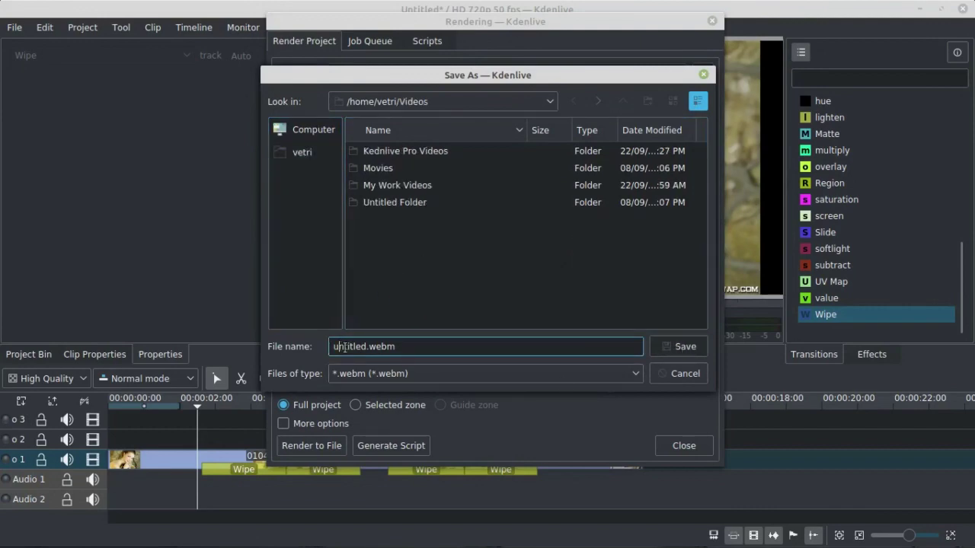
pyautogui.click(668, 347)
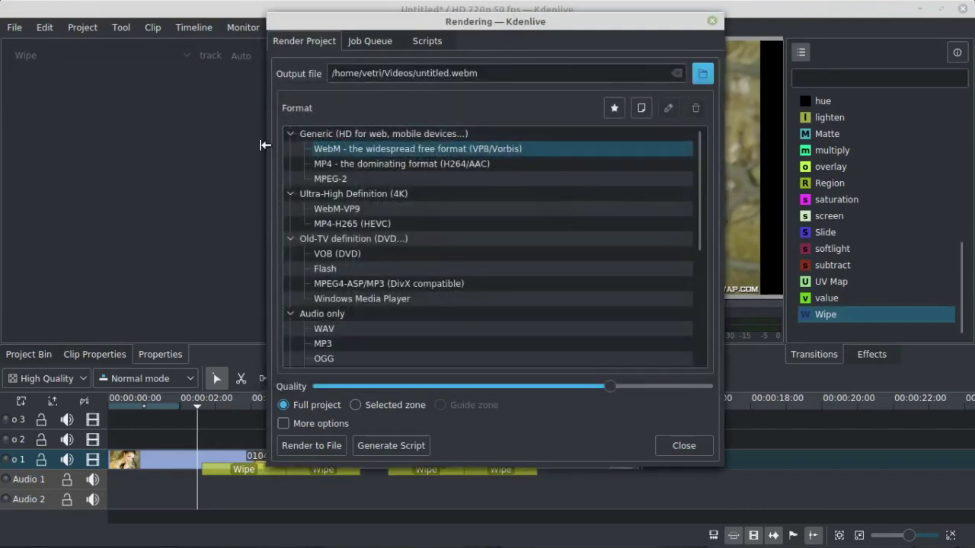
# Render the full project to file in the MP4-H265 (HEVC) format at the maximum quality.
pyautogui.click(334, 226)
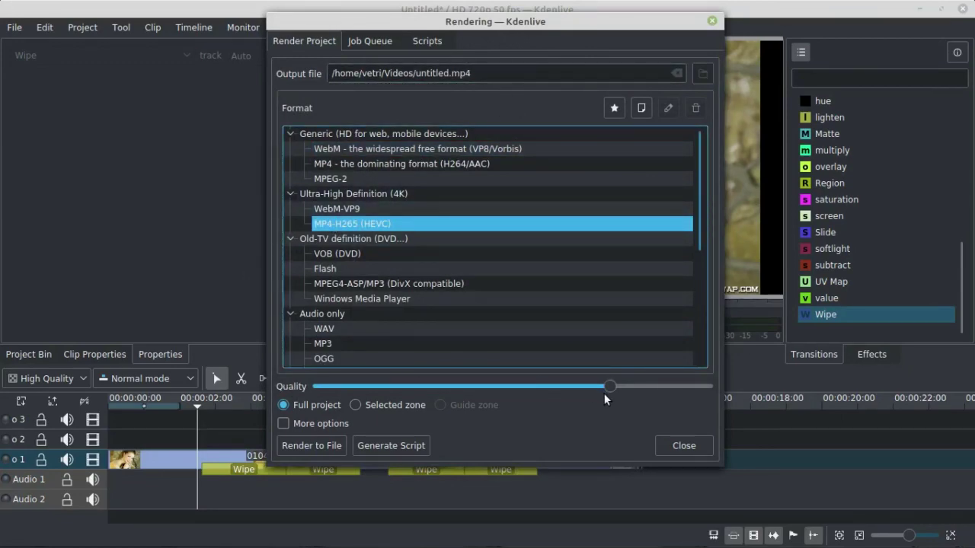
pyautogui.moveTo(605, 381); pyautogui.dragTo(687, 390)
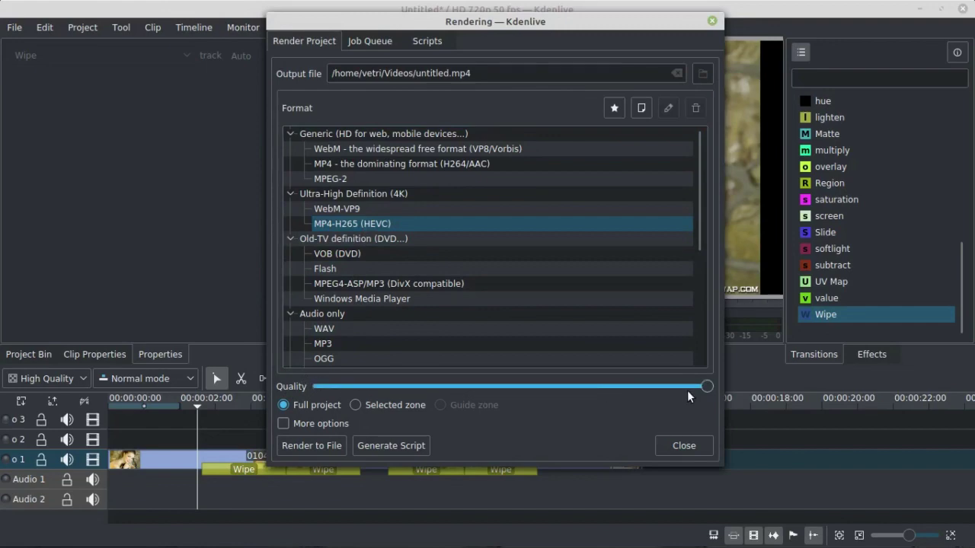
pyautogui.click(323, 447)
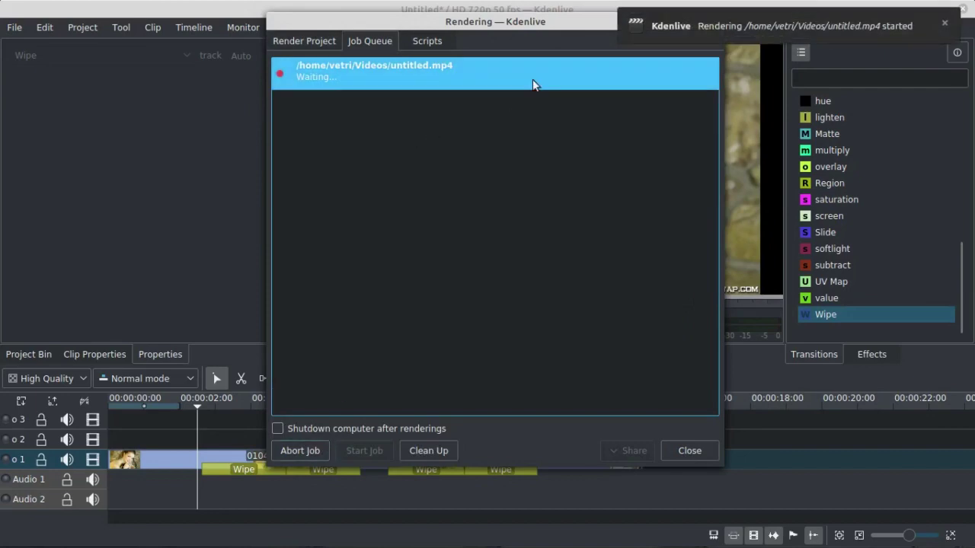
# Dismiss the rendering notifications and close the Rendering dialog once the job is done.
pyautogui.click(945, 26)
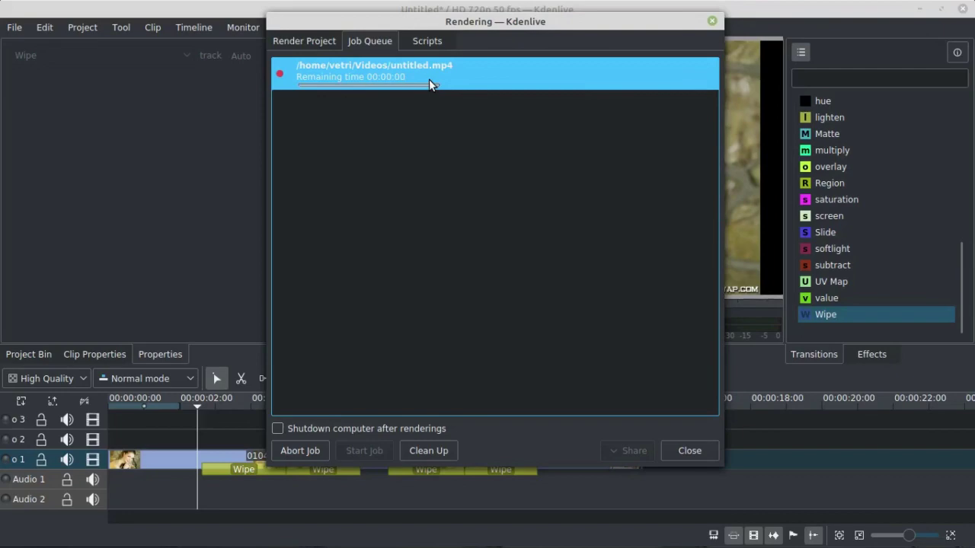
pyautogui.click(945, 26)
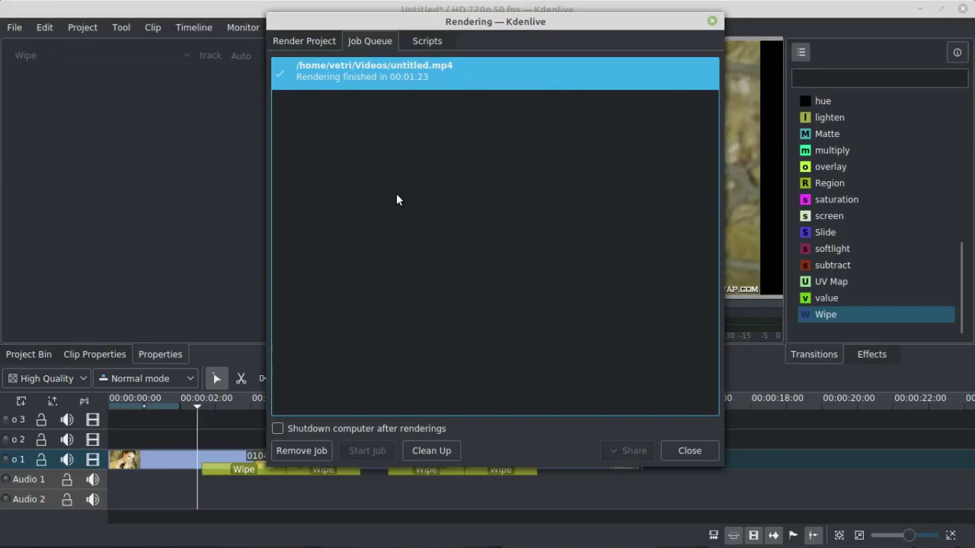
pyautogui.moveTo(499, 30); pyautogui.dragTo(499, 29)
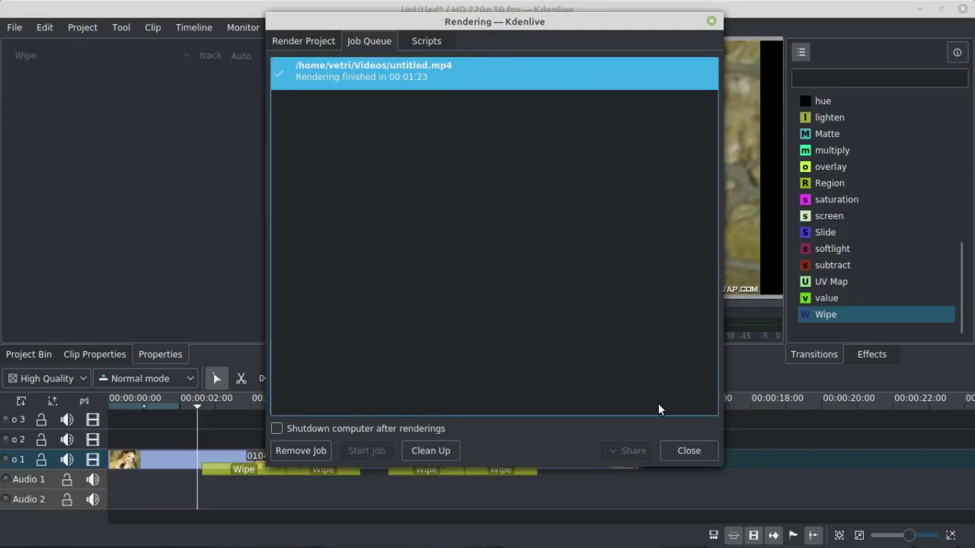
pyautogui.click(688, 451)
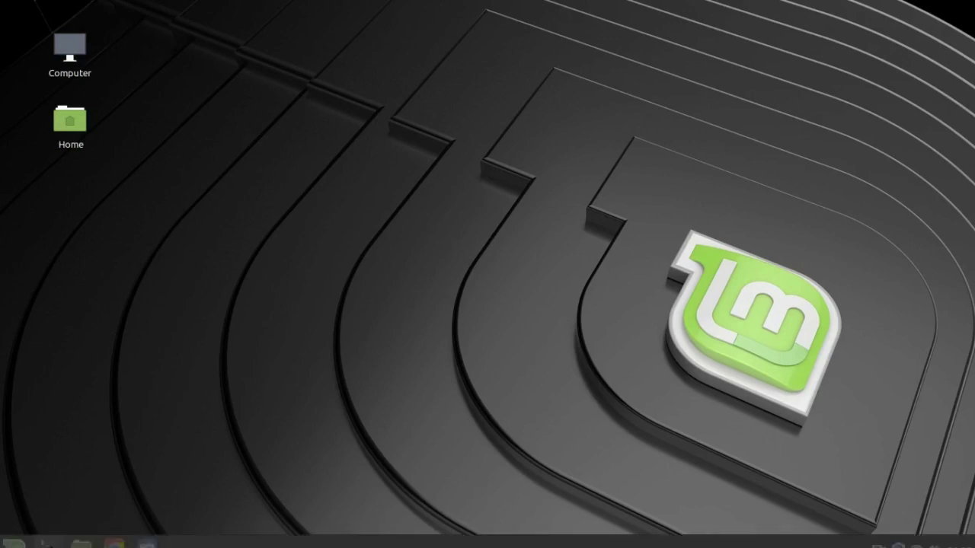
# Switch to the file manager, open untitled.mp4 from the Videos folder in VLC media player and watch it full screen.
pyautogui.click(80, 535)
pyautogui.doubleClick(704, 305)
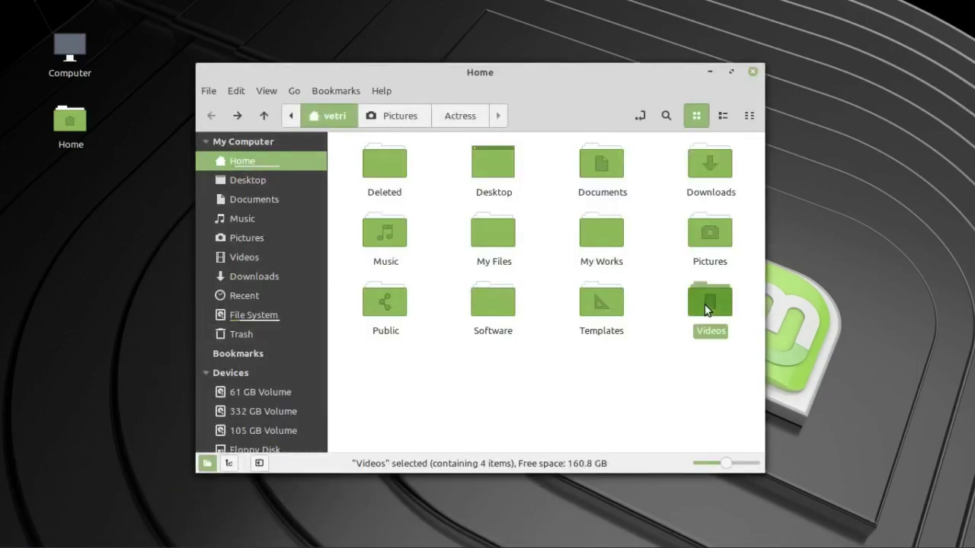
pyautogui.click(493, 244)
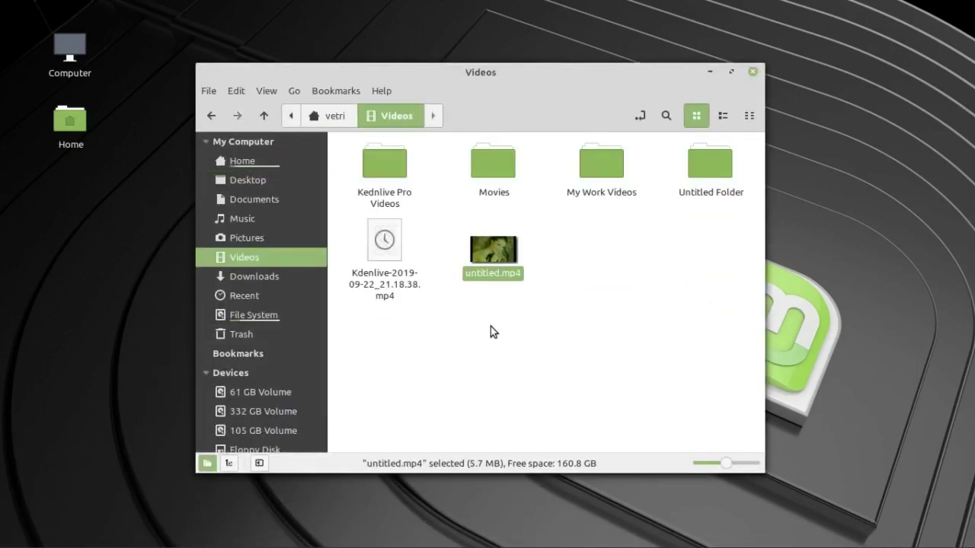
pyautogui.doubleClick(491, 250)
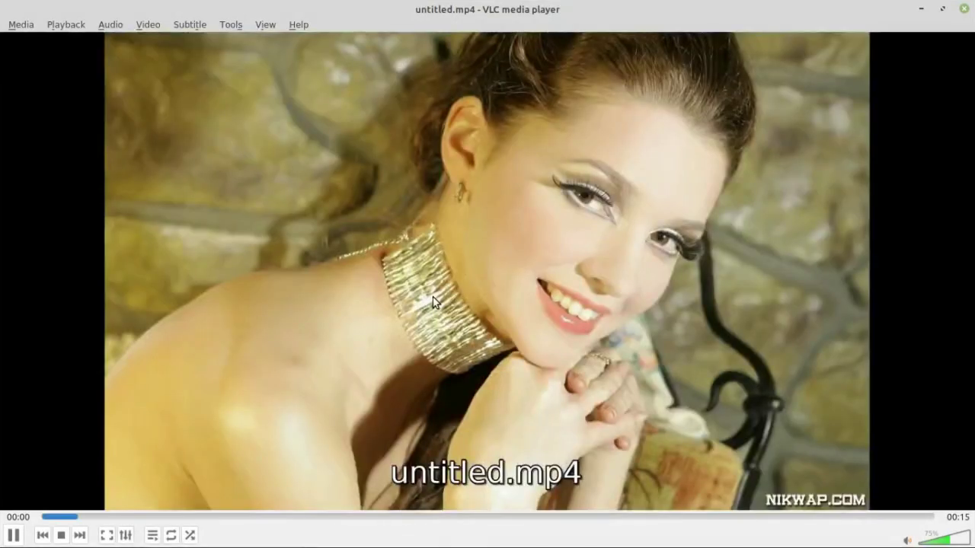
pyautogui.doubleClick(433, 302)
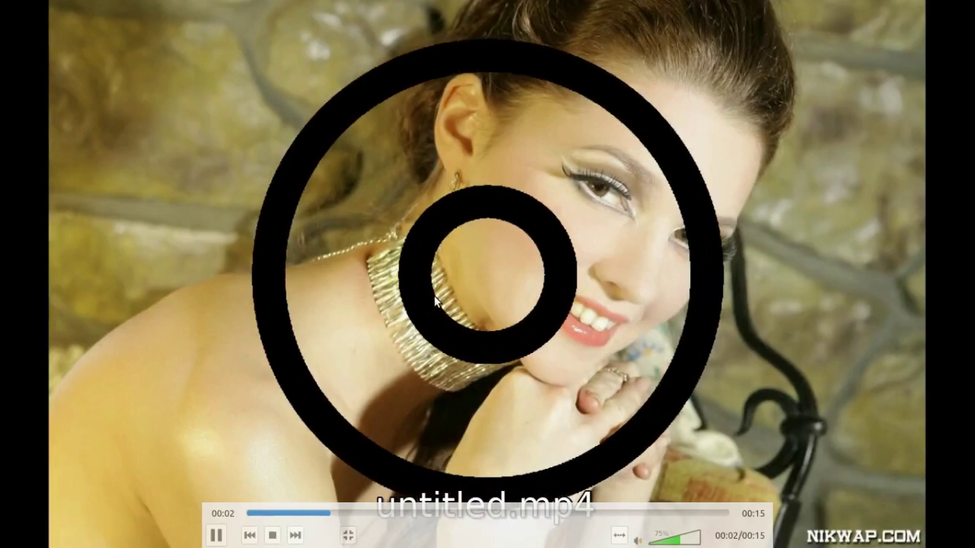